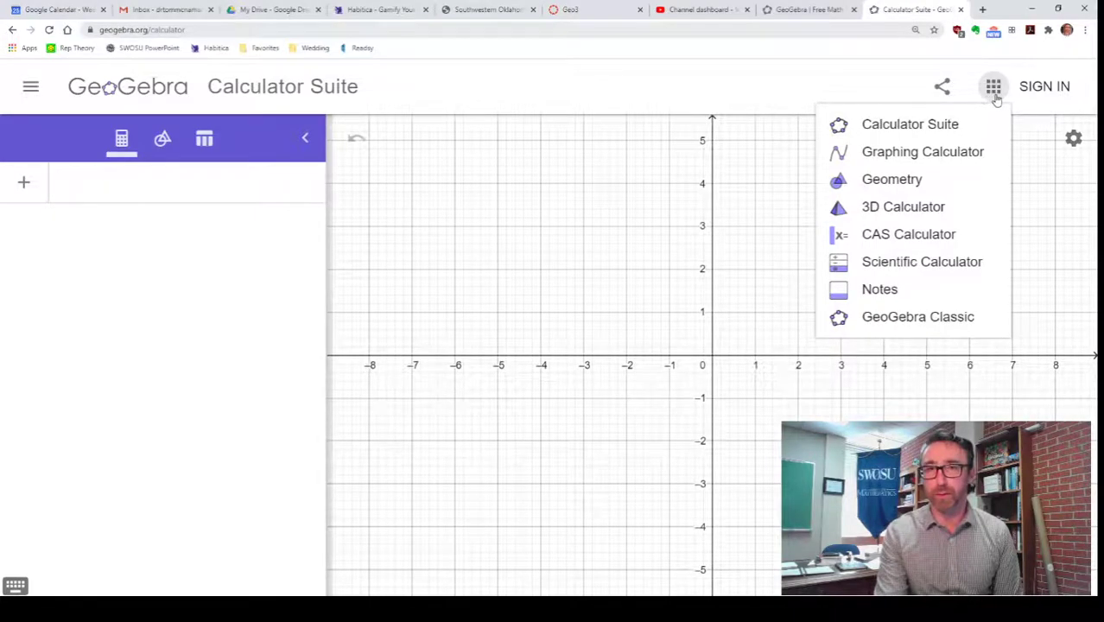
# Open the Geometry app and expand its tool list fully to review all the available tool groups
pyautogui.click(936, 180)
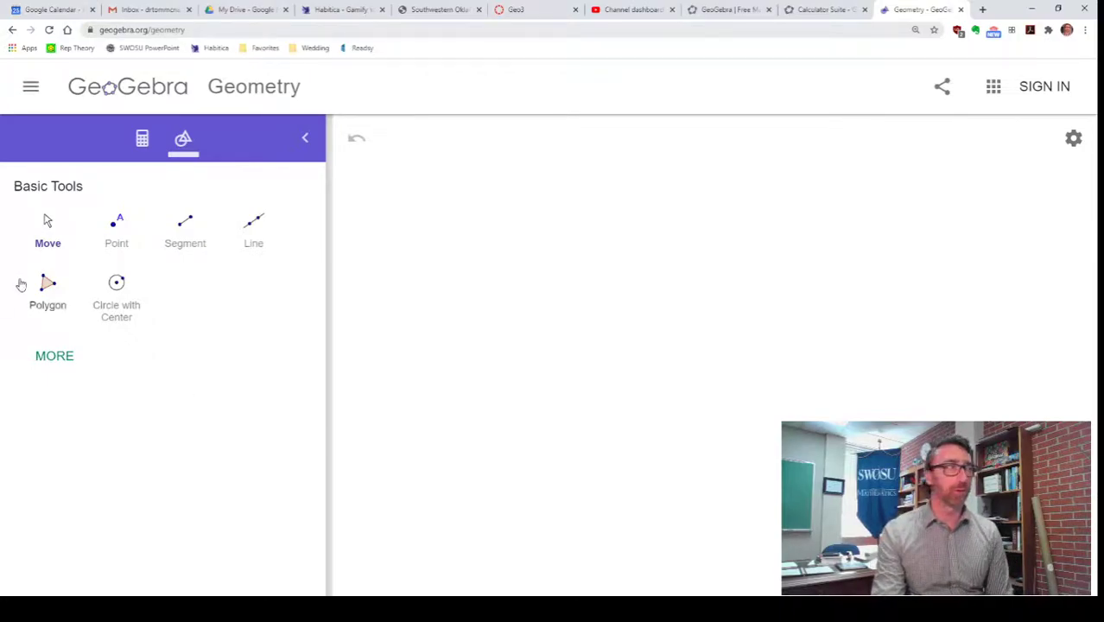
pyautogui.click(51, 368)
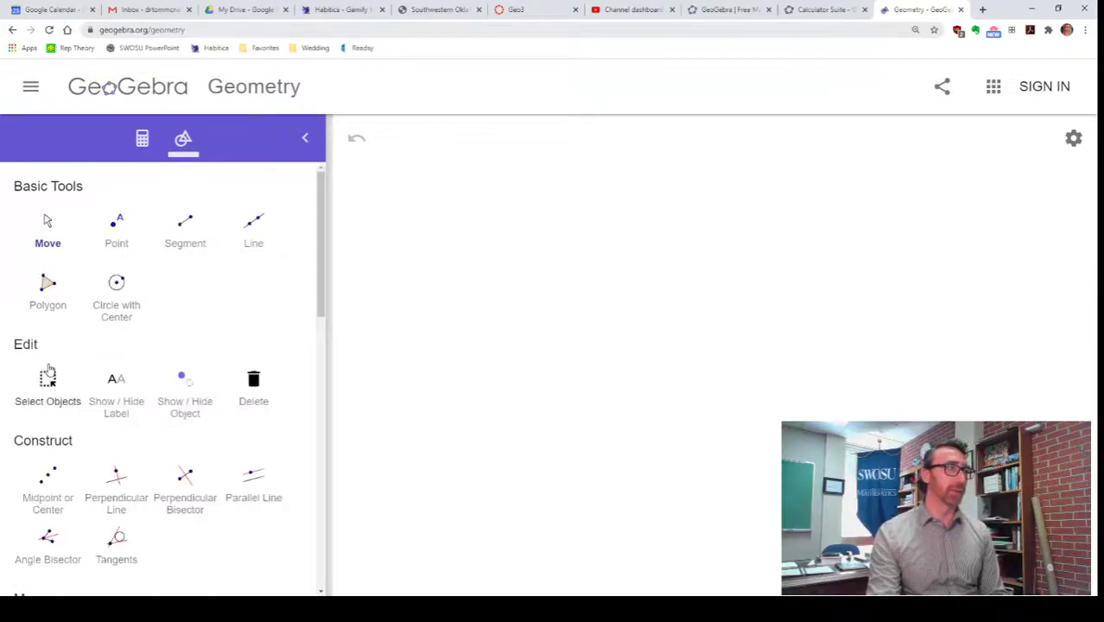
pyautogui.scroll(-4, 153, 354)
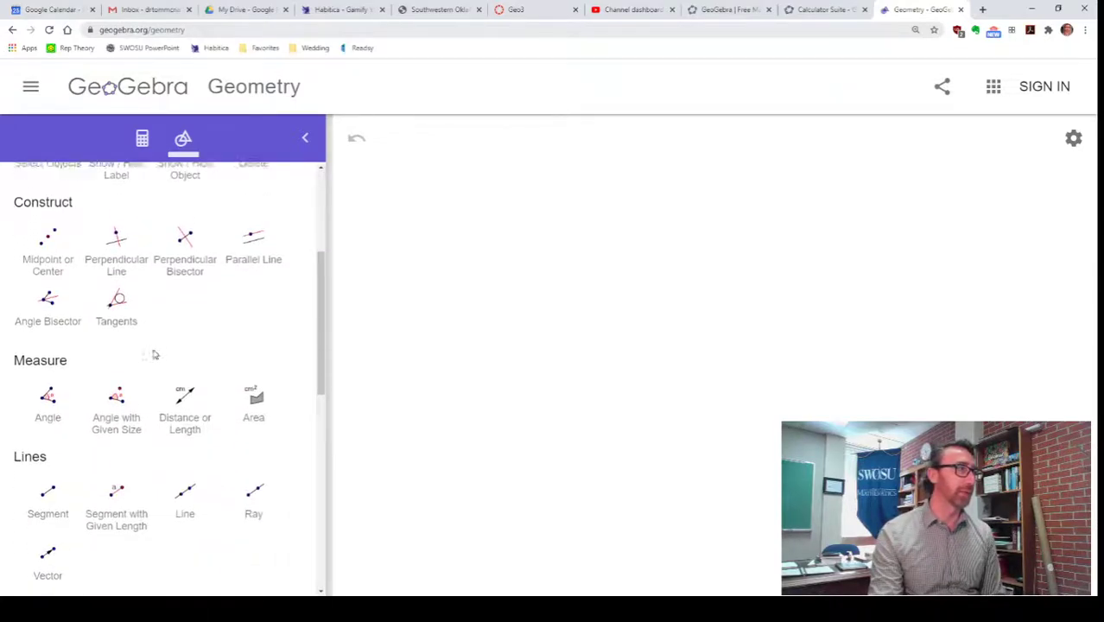
pyautogui.scroll(-4, 136, 388)
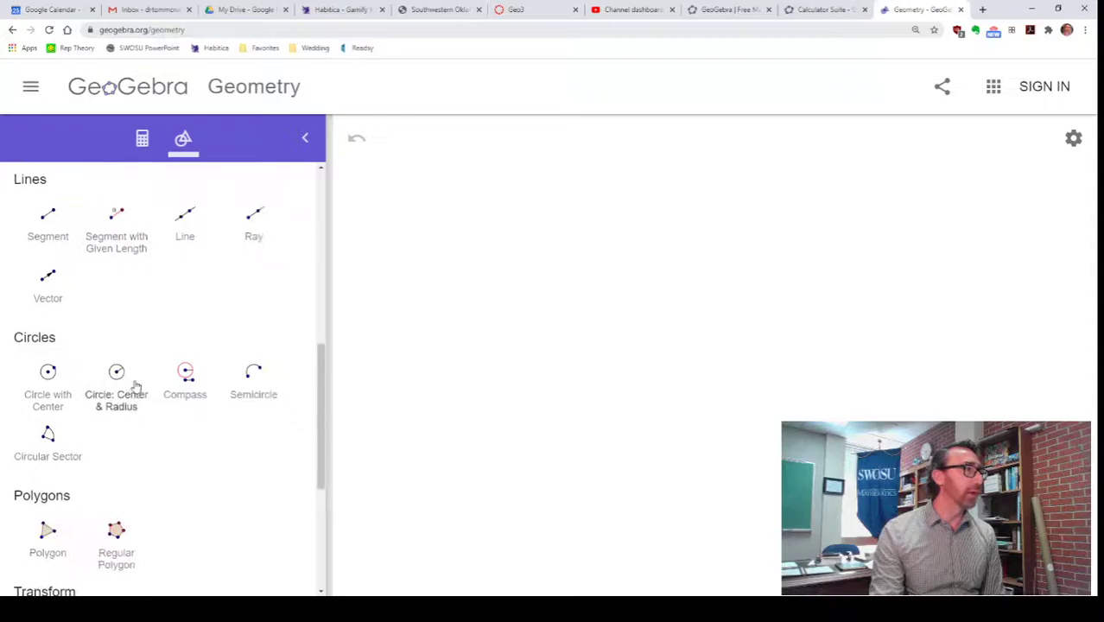
pyautogui.scroll(-2, 195, 380)
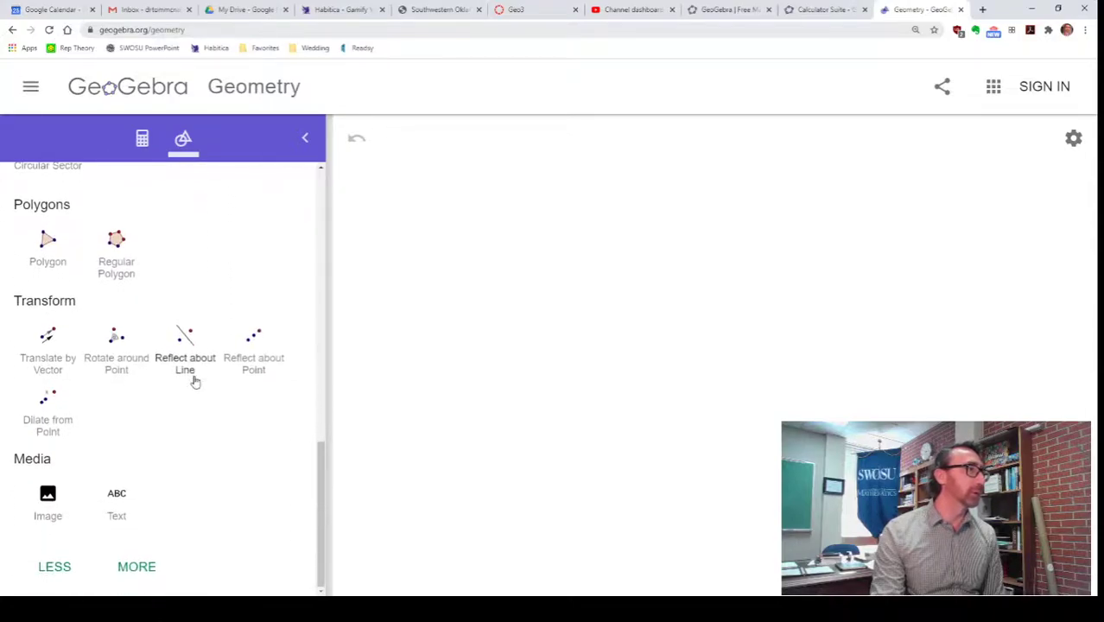
pyautogui.scroll(4, 177, 527)
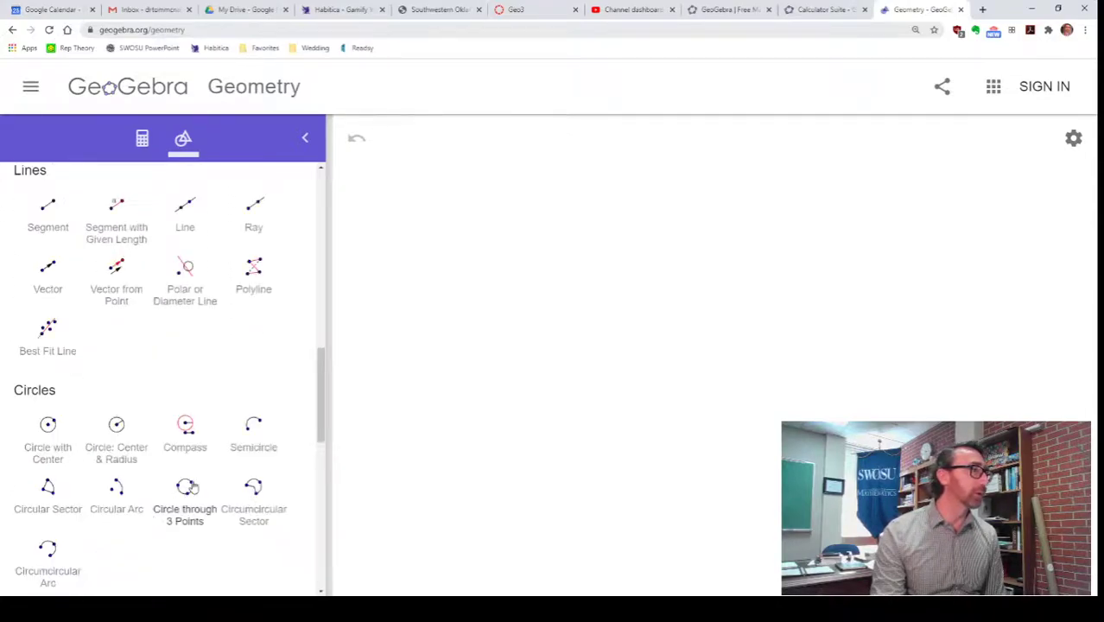
pyautogui.scroll(-4, 194, 486)
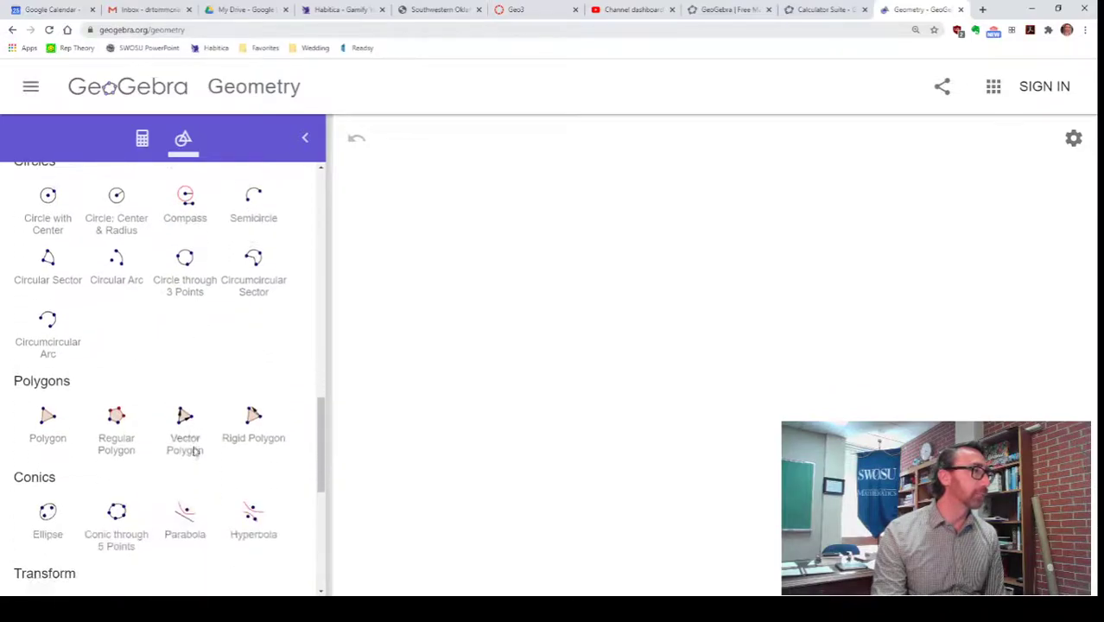
pyautogui.scroll(-4, 195, 452)
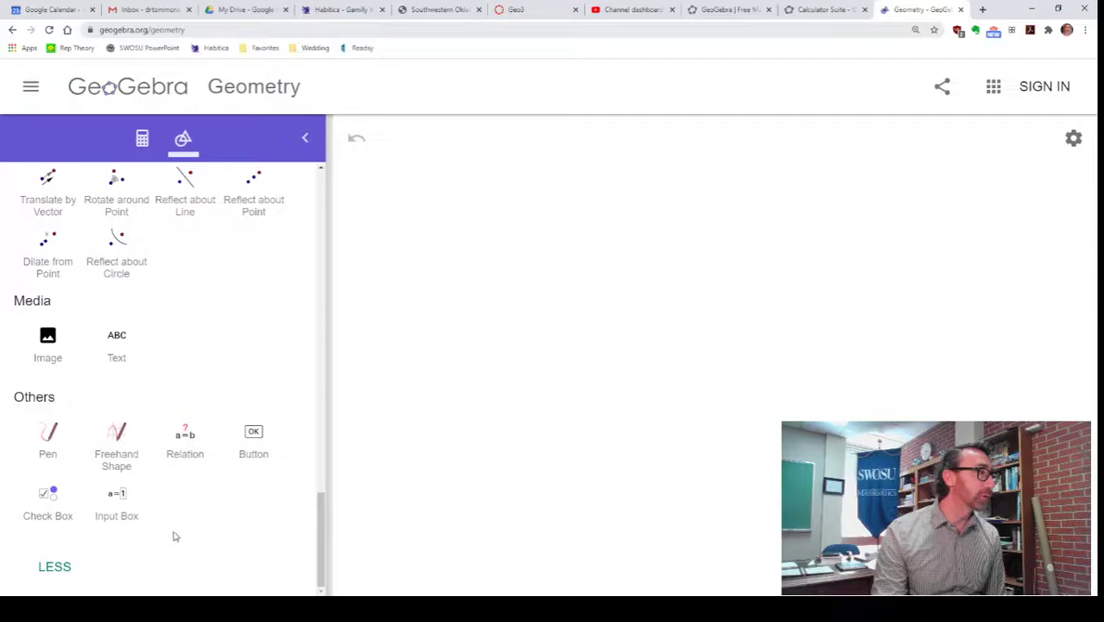
pyautogui.scroll(4, 170, 529)
pyautogui.scroll(10, 164, 522)
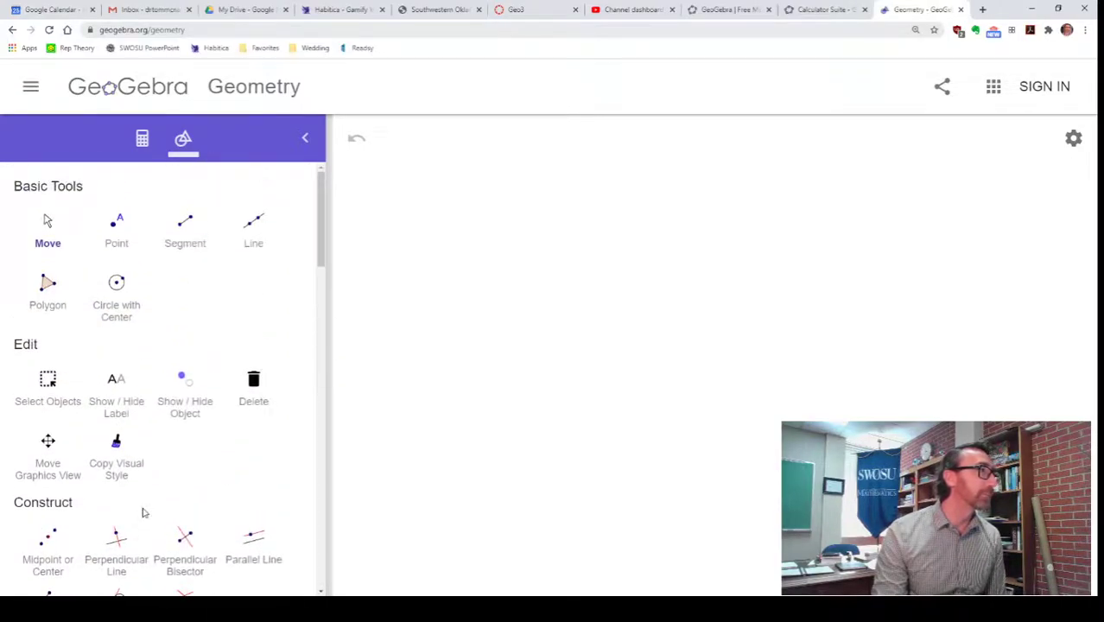
# Add an integer slider in the lower part of the drawing area, with minimum 3, maximum 15 and increment 1
pyautogui.scroll(-2, 204, 352)
pyautogui.scroll(-4, 204, 353)
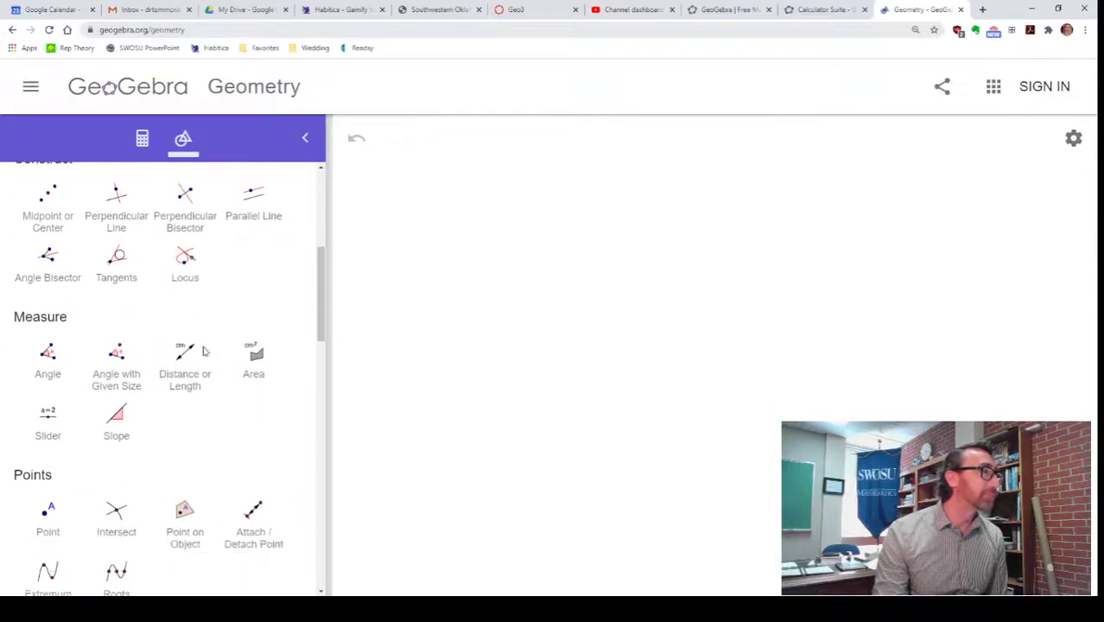
pyautogui.click(48, 420)
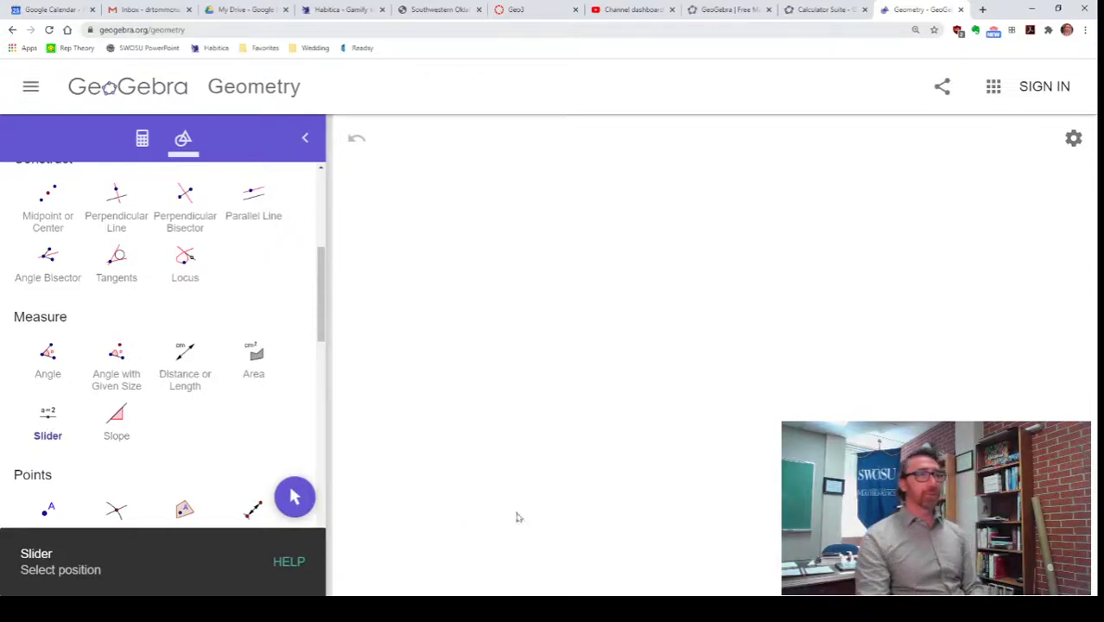
pyautogui.click(463, 514)
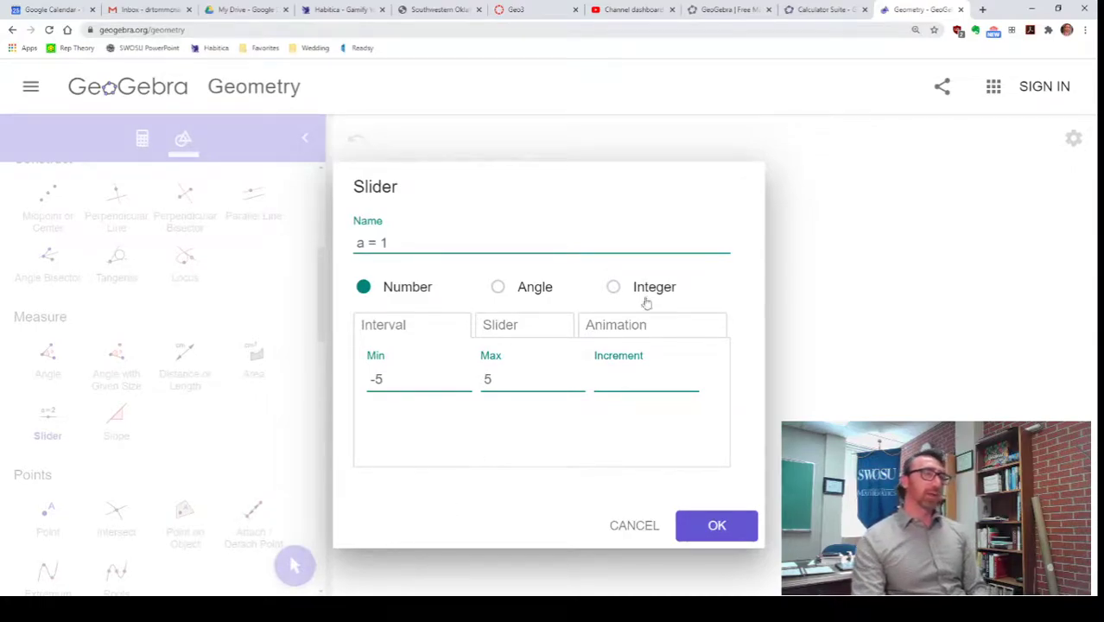
pyautogui.click(613, 288)
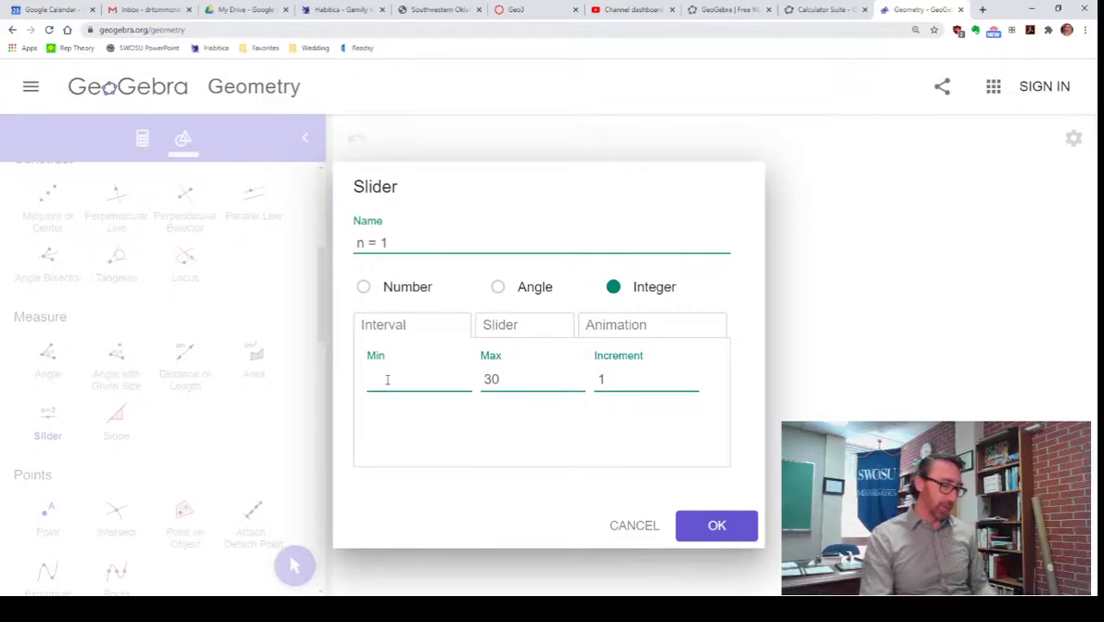
pyautogui.write('3')
pyautogui.press('Tab')
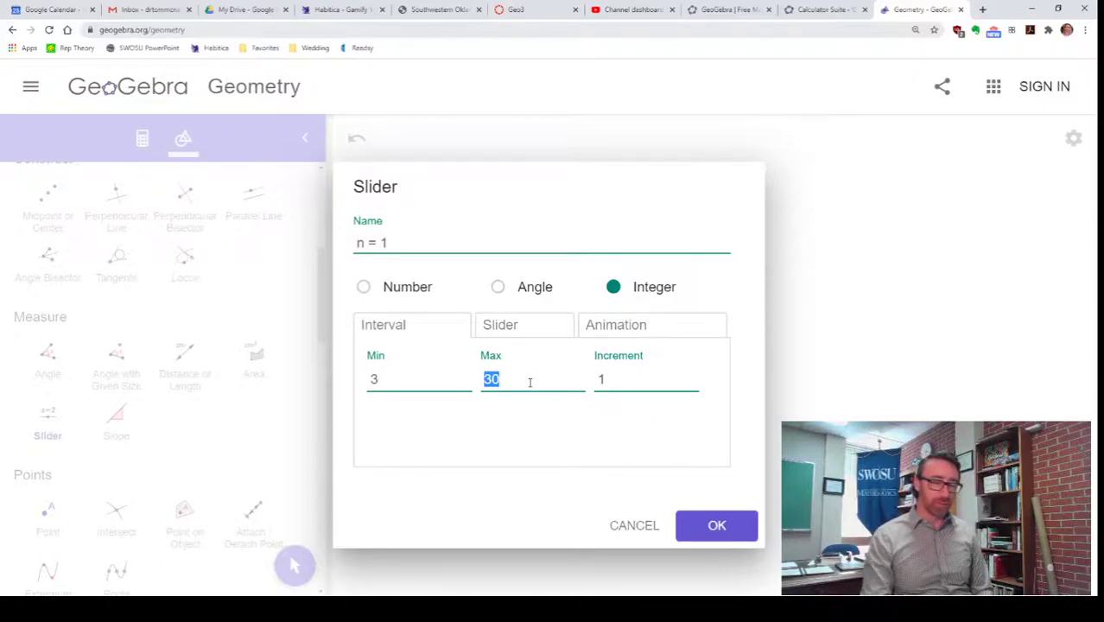
pyautogui.write('15')
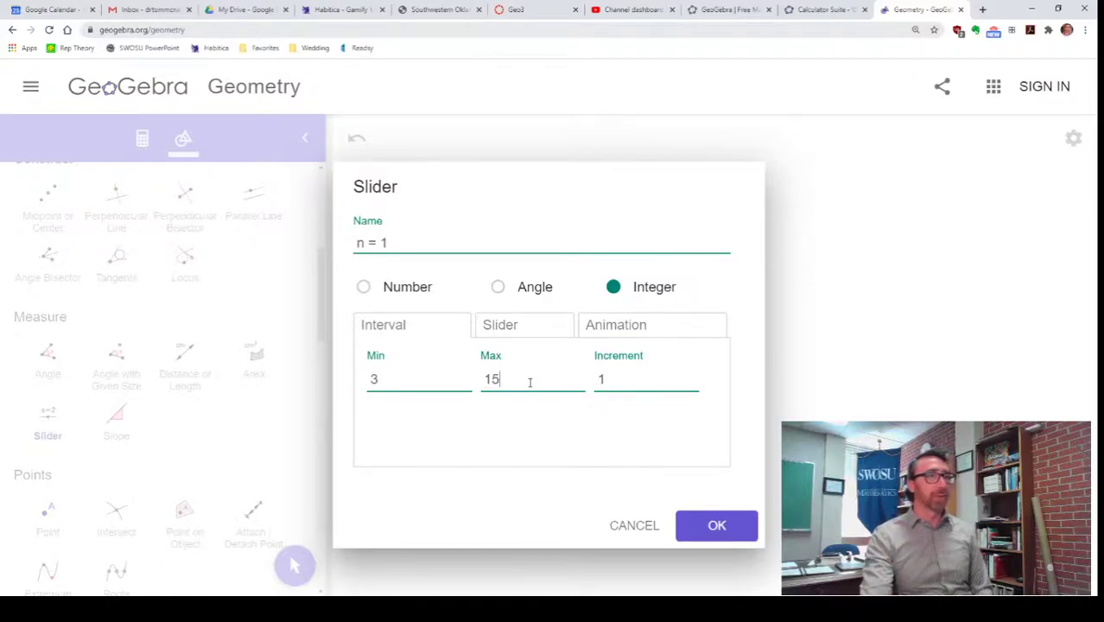
pyautogui.click(730, 531)
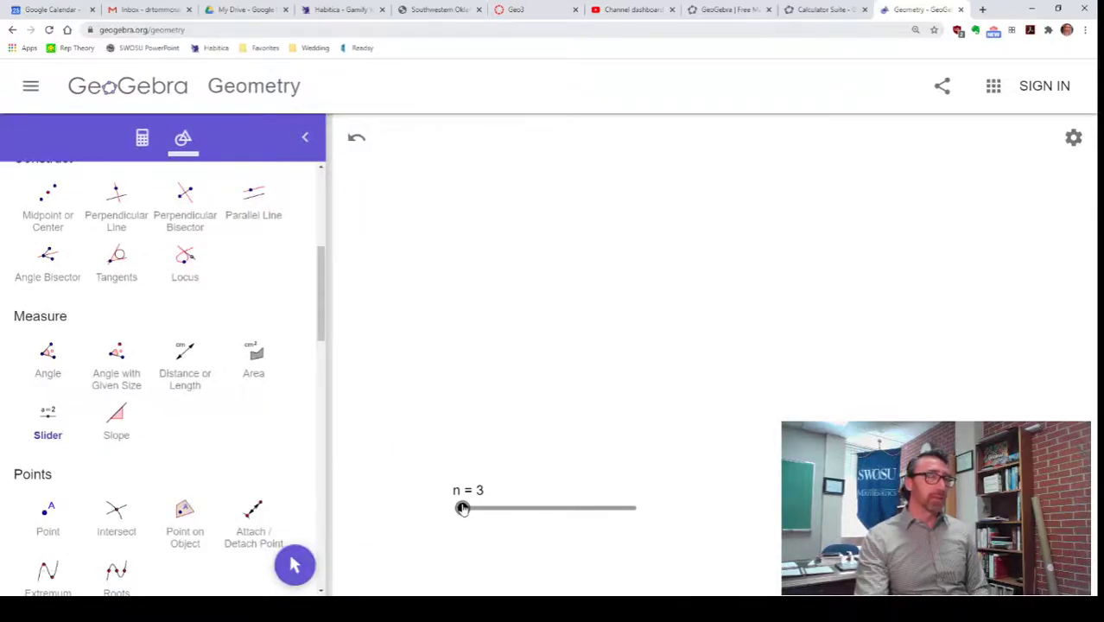
pyautogui.moveTo(462, 509)
pyautogui.mouseDown()
pyautogui.moveTo(634, 509)
pyautogui.moveTo(464, 512)
pyautogui.mouseUp()
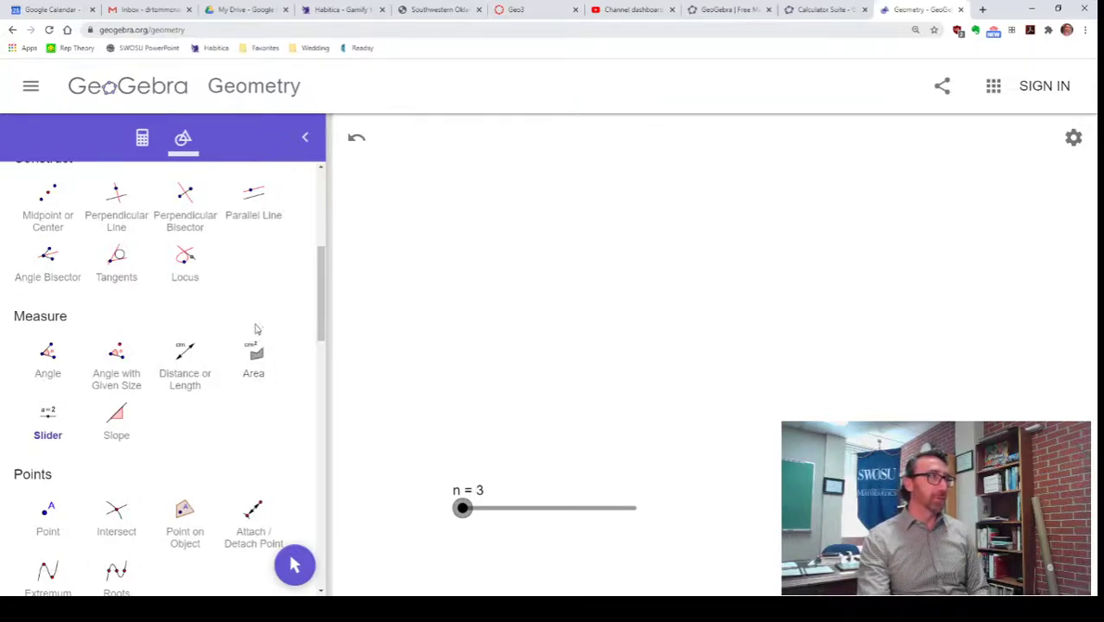
# Place one point above the slider's track and a second, slightly lower one to the right of the slider
pyautogui.scroll(5, 256, 359)
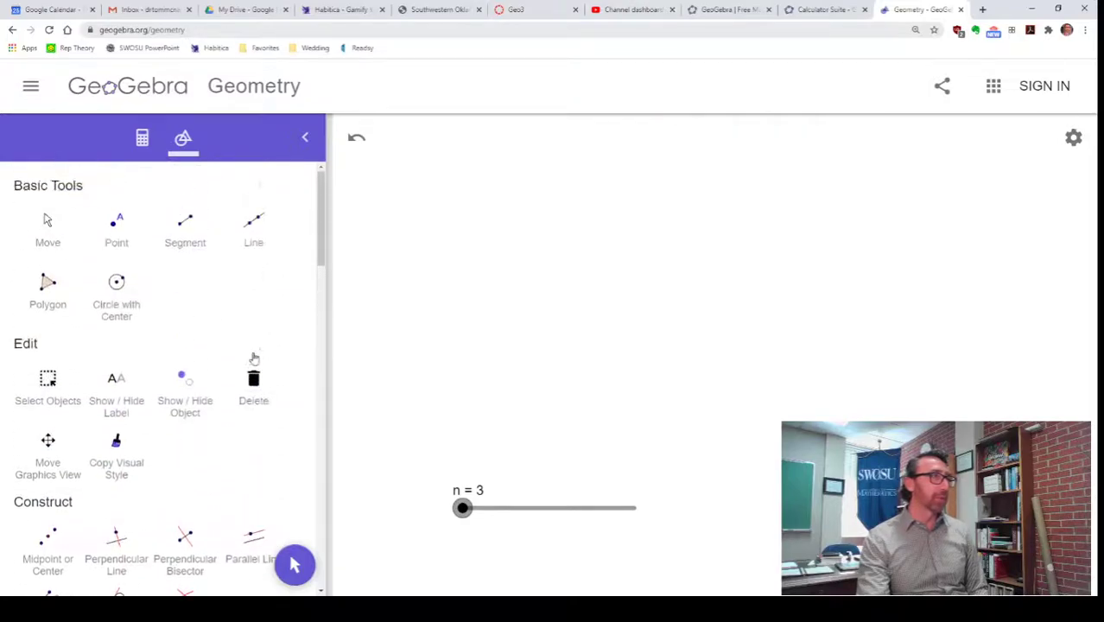
pyautogui.scroll(-5, 264, 321)
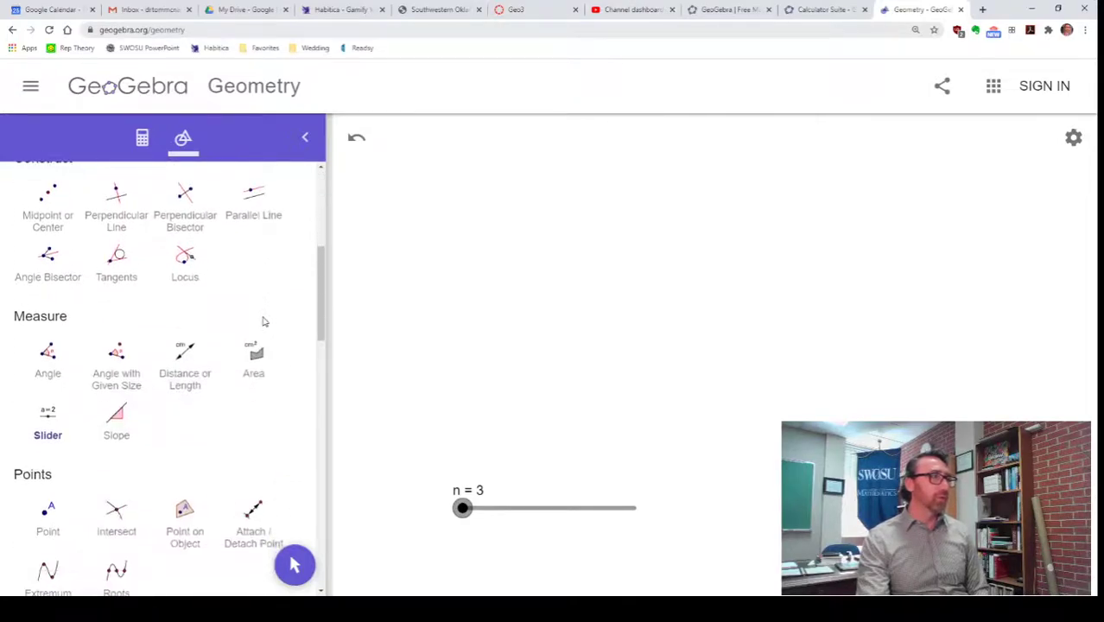
pyautogui.scroll(5, 265, 321)
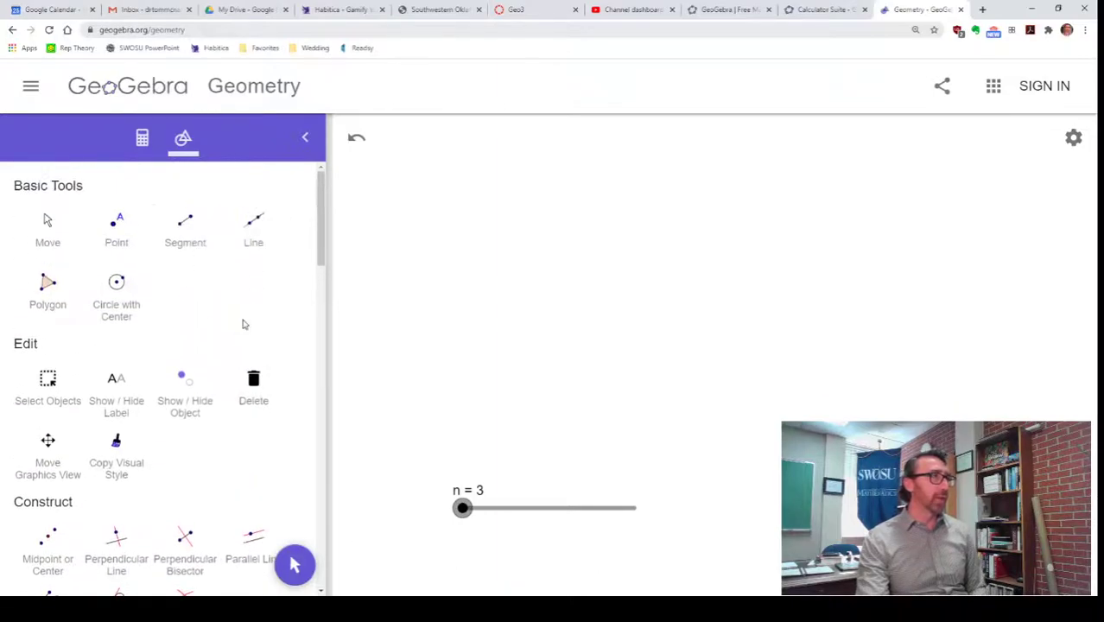
pyautogui.click(117, 239)
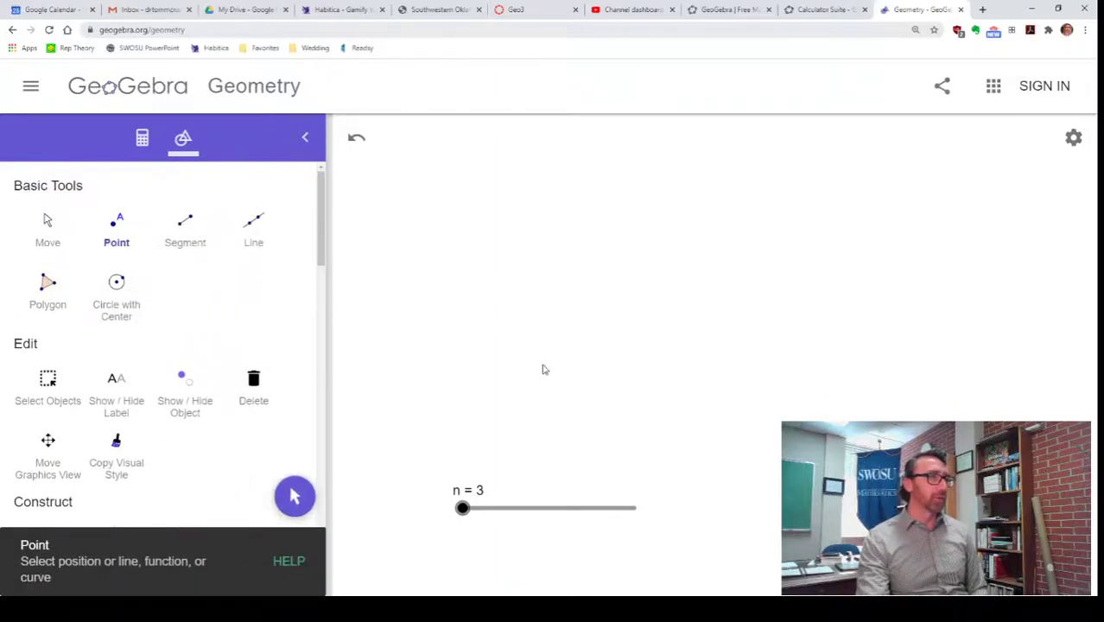
pyautogui.click(576, 418)
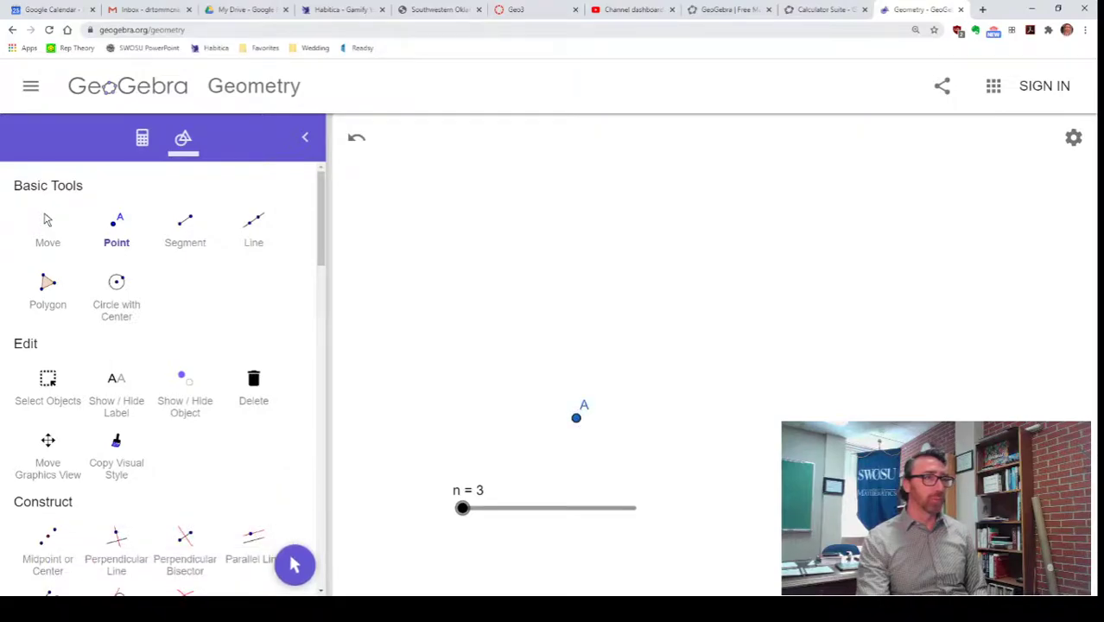
pyautogui.click(744, 471)
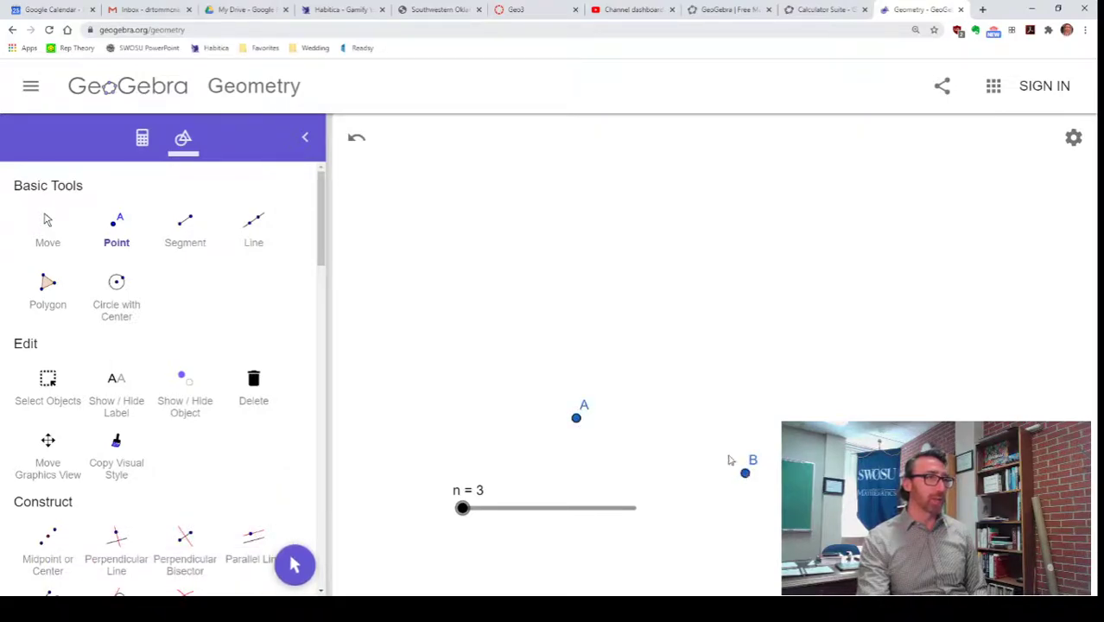
# Connect points A and B with a segment
pyautogui.click(185, 221)
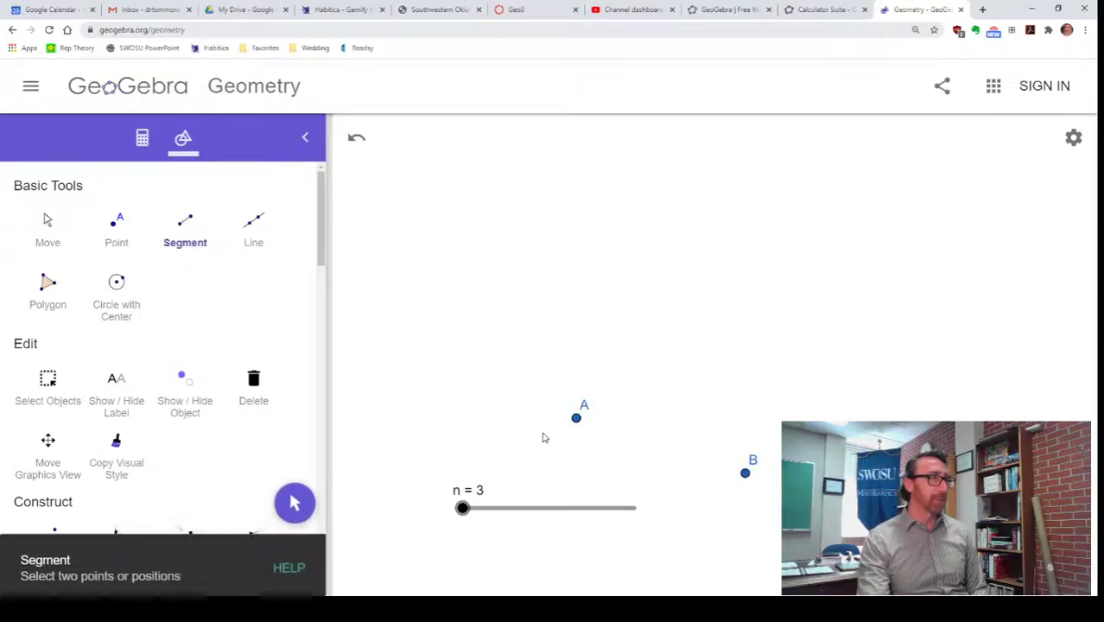
pyautogui.click(576, 419)
pyautogui.click(744, 473)
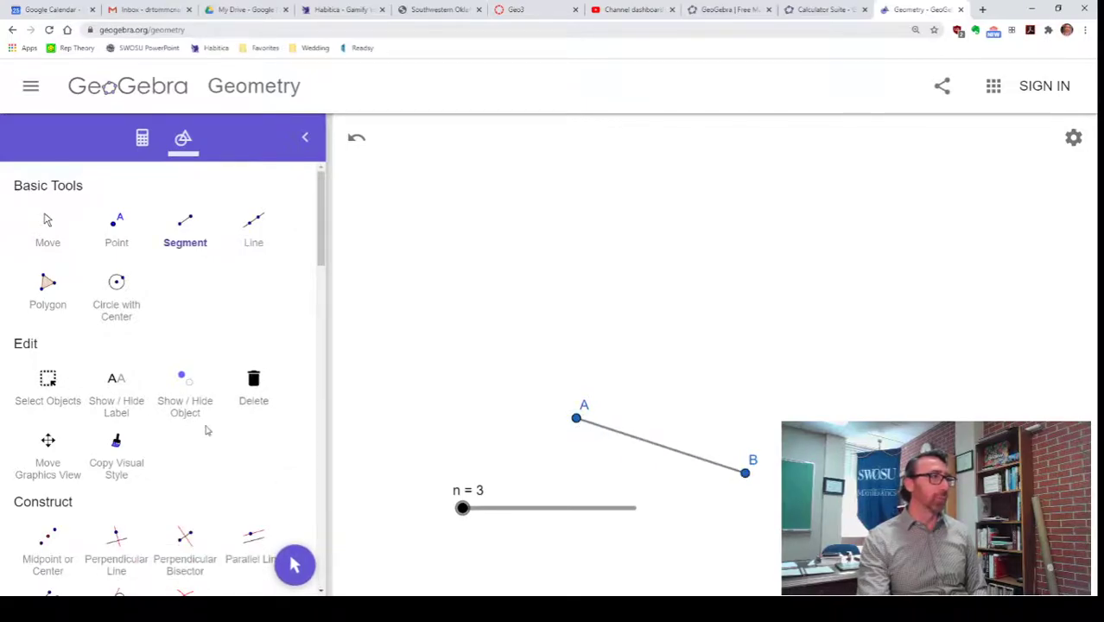
# Construct a regular polygon on points A and B, using the slider variable n as its number of vertices
pyautogui.scroll(-1, 208, 429)
pyautogui.scroll(-2, 213, 421)
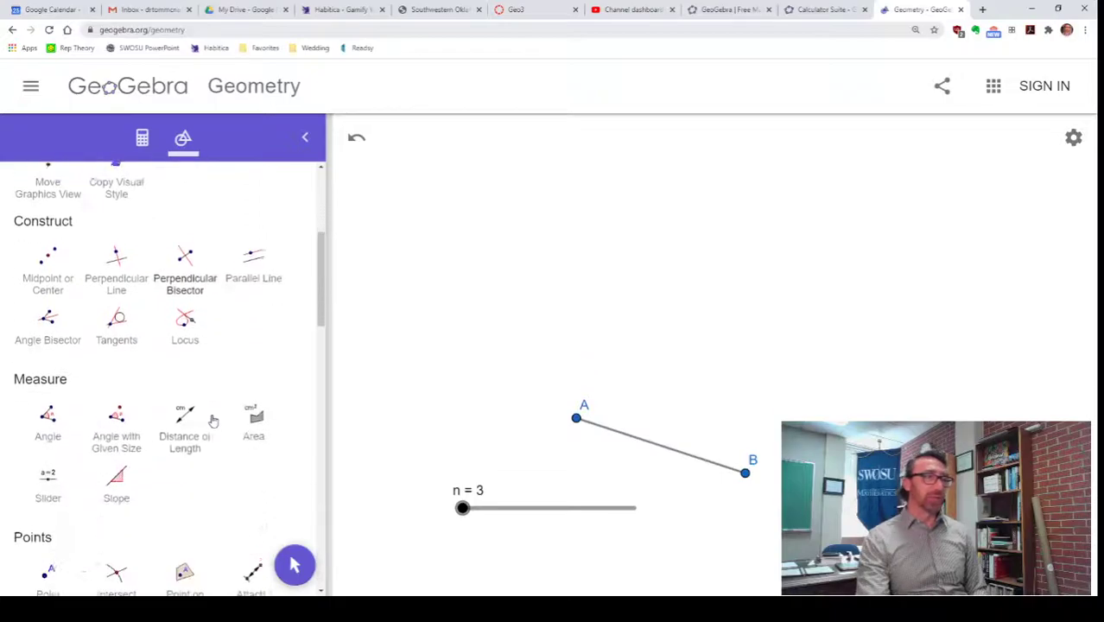
pyautogui.scroll(-1, 214, 420)
pyautogui.scroll(-1, 212, 420)
pyautogui.scroll(-1, 210, 418)
pyautogui.scroll(-2, 207, 411)
pyautogui.scroll(-2, 207, 412)
pyautogui.scroll(-1, 207, 411)
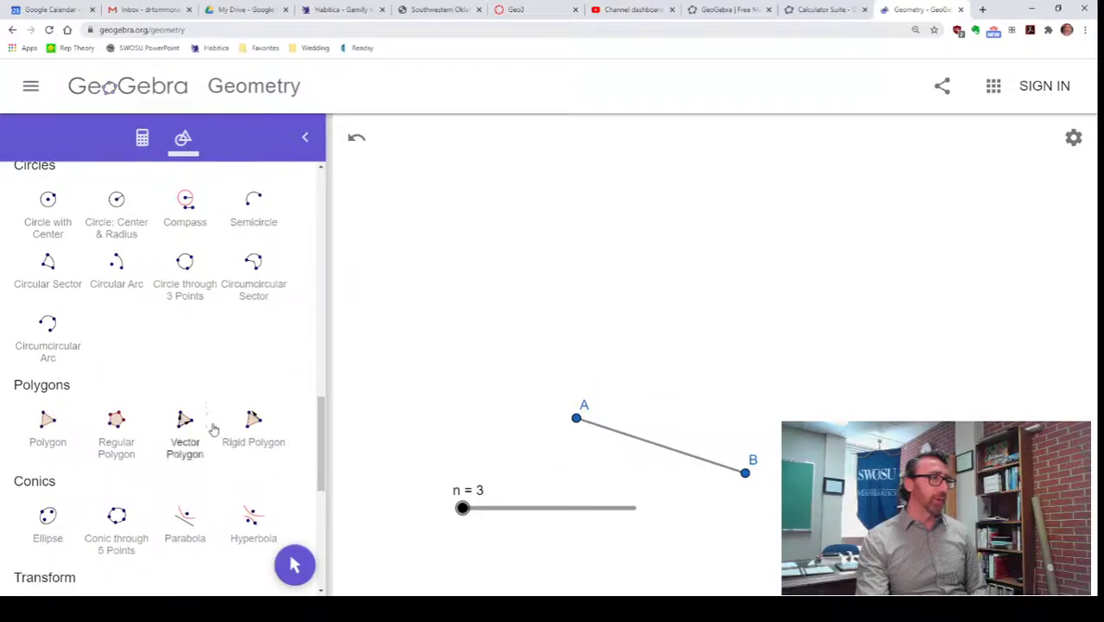
pyautogui.click(113, 429)
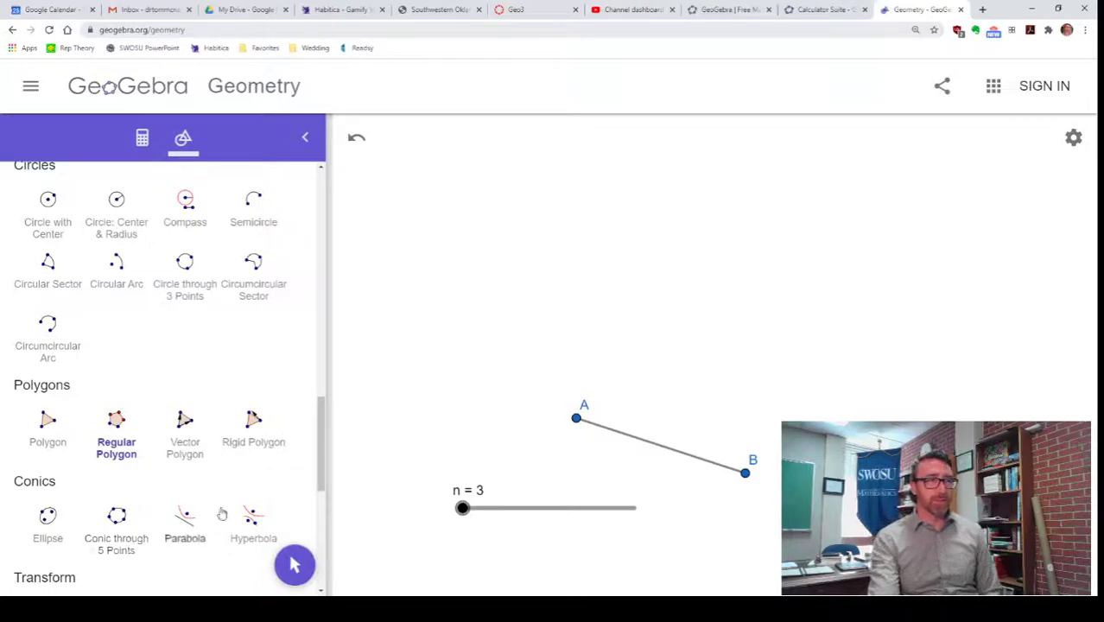
pyautogui.click(576, 420)
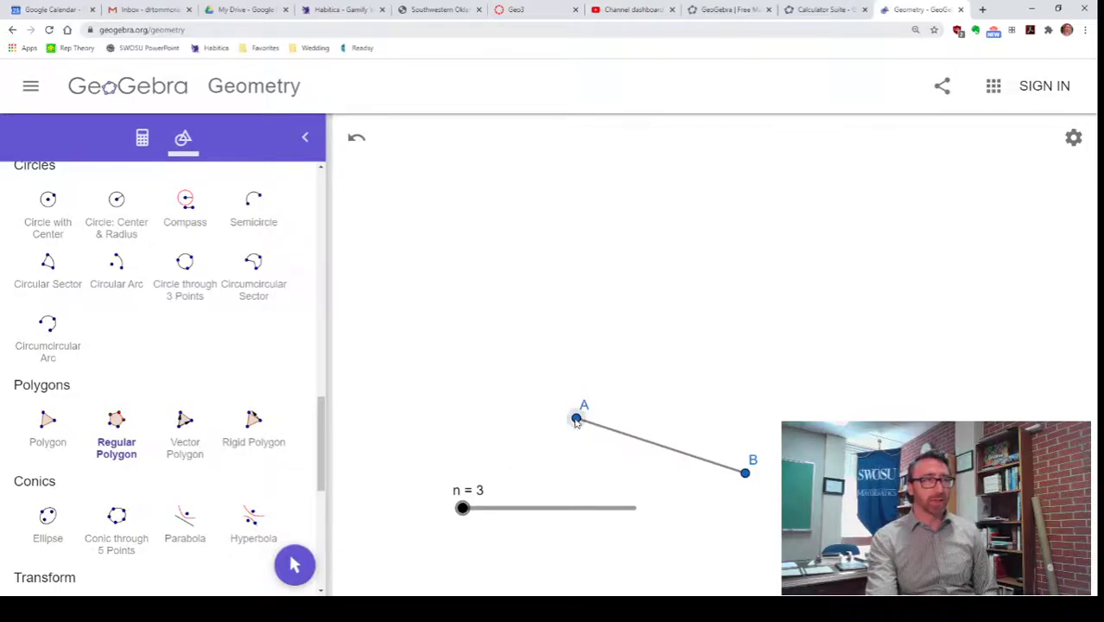
pyautogui.click(744, 473)
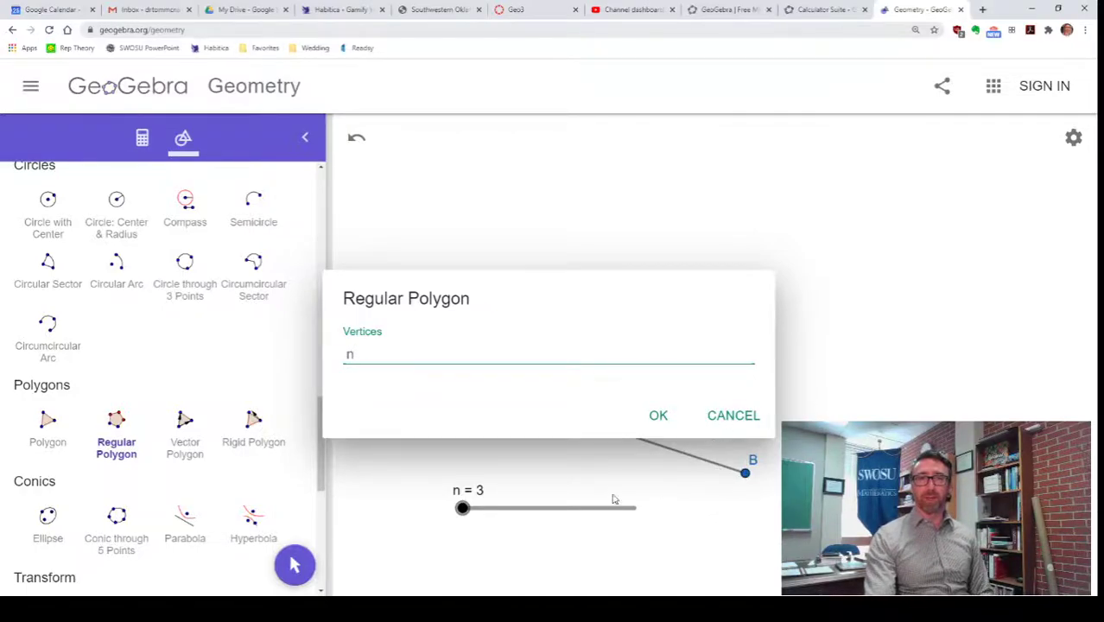
pyautogui.click(654, 419)
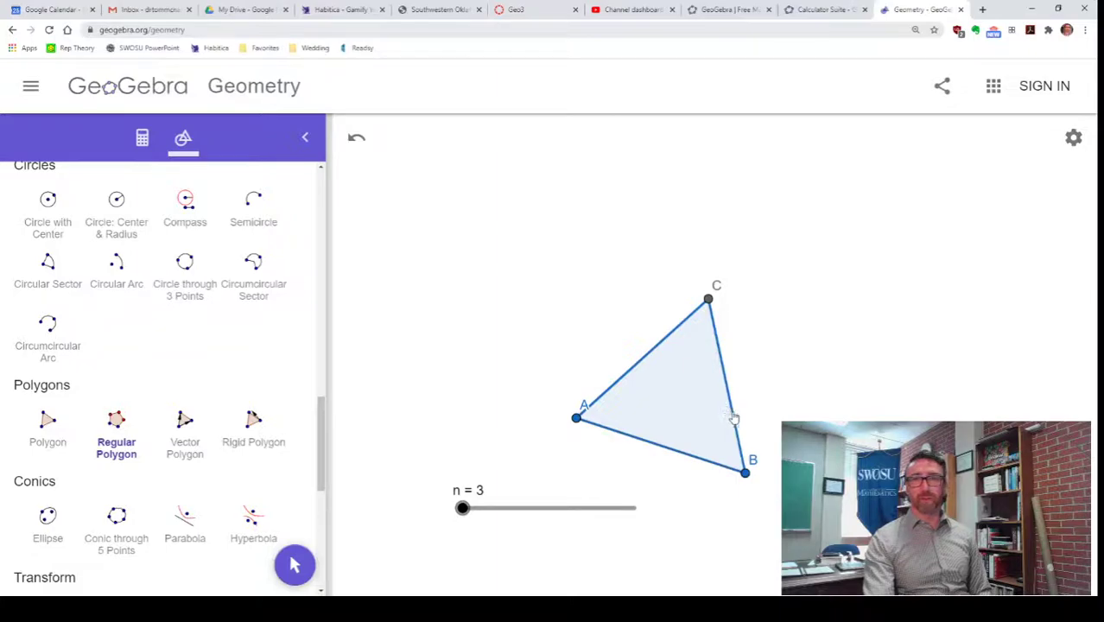
# Set slider n to 6 and then to 8, and move point B down and closer to A to shrink the polygon
pyautogui.click(463, 508)
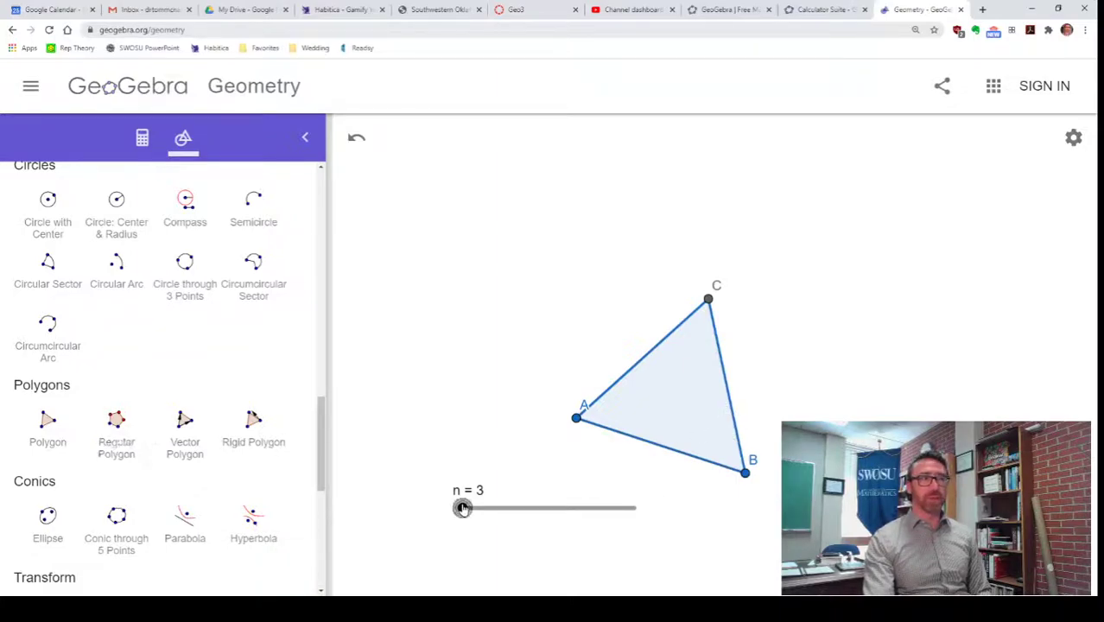
pyautogui.moveTo(463, 509); pyautogui.dragTo(504, 509)
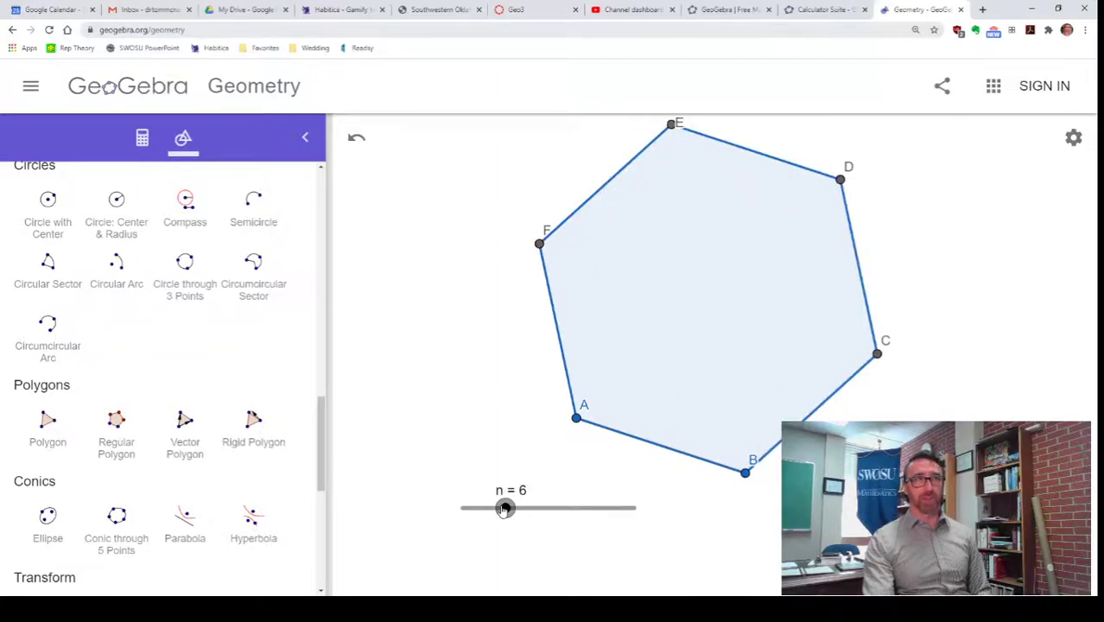
pyautogui.moveTo(504, 508); pyautogui.dragTo(533, 509)
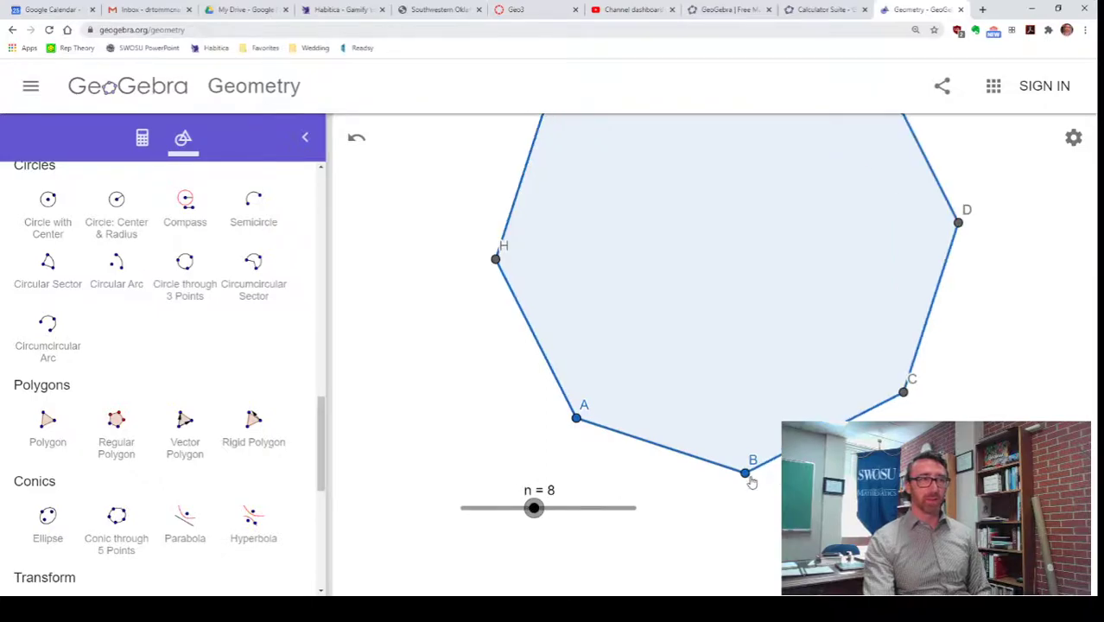
pyautogui.moveTo(744, 472); pyautogui.dragTo(683, 523)
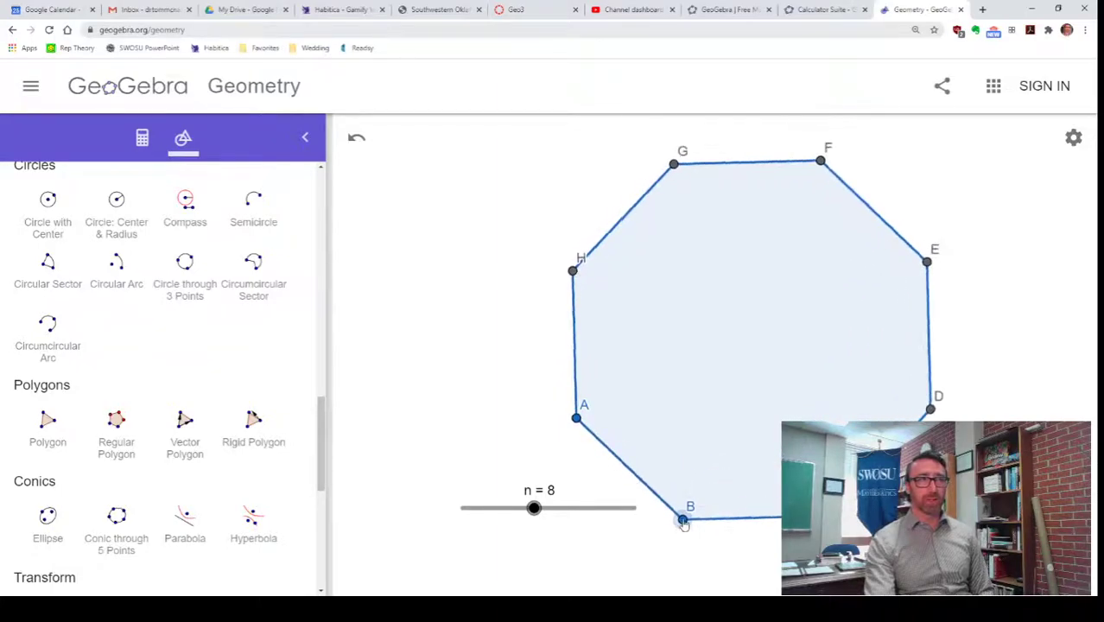
# Set slider n to 5 and move the whole polygon up and to the left, clear of the slider
pyautogui.moveTo(533, 508); pyautogui.dragTo(491, 510)
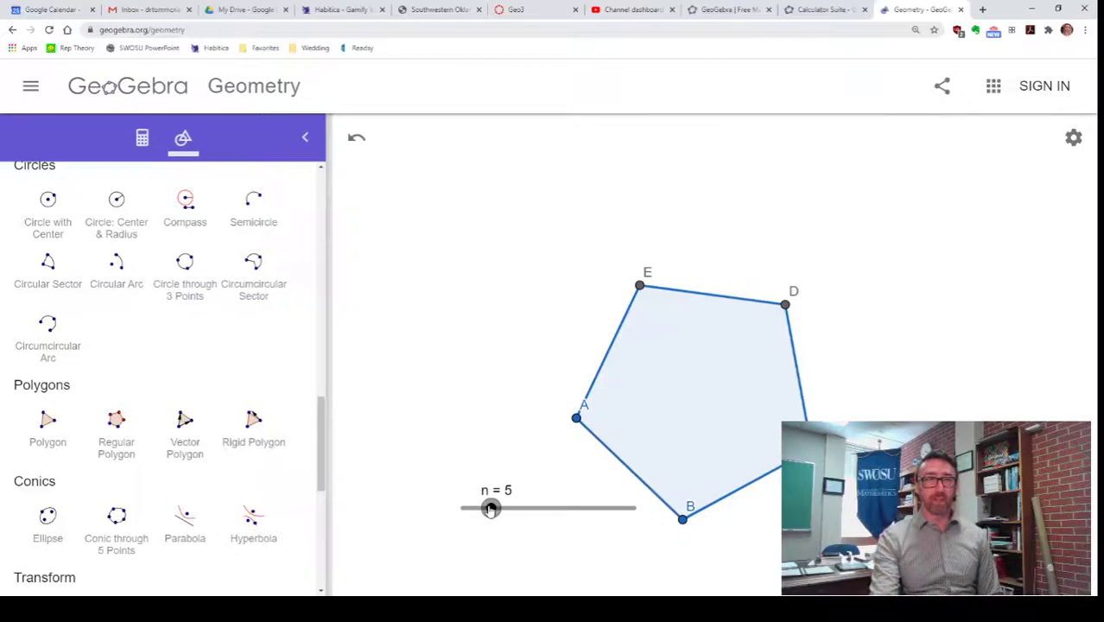
pyautogui.moveTo(664, 372); pyautogui.dragTo(575, 277)
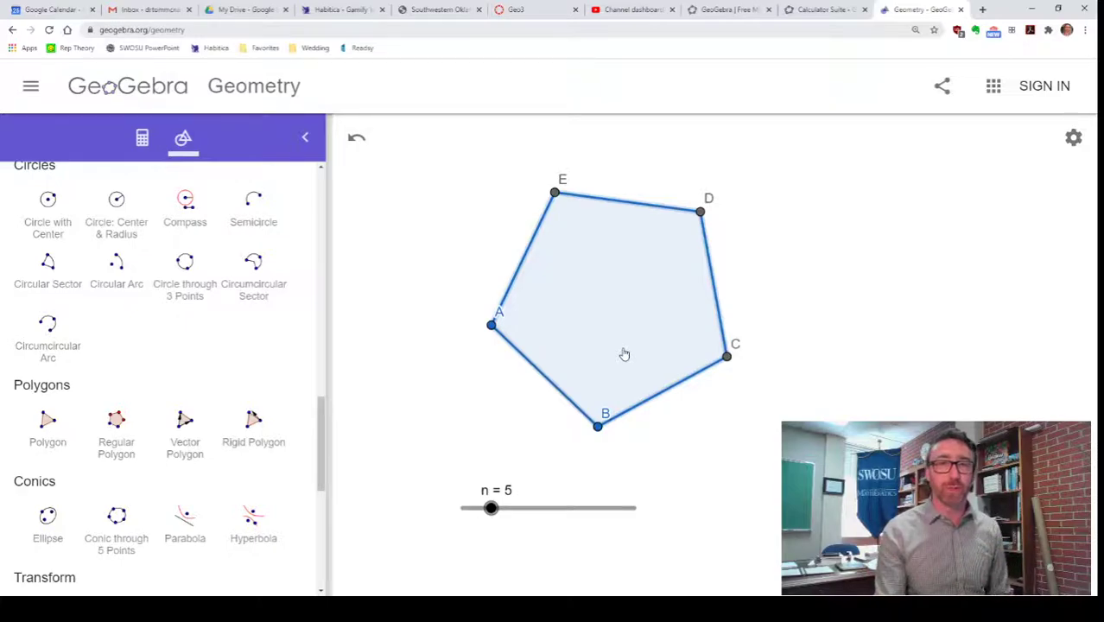
# Set the minimum of slider n to 1
pyautogui.rightClick(549, 512)
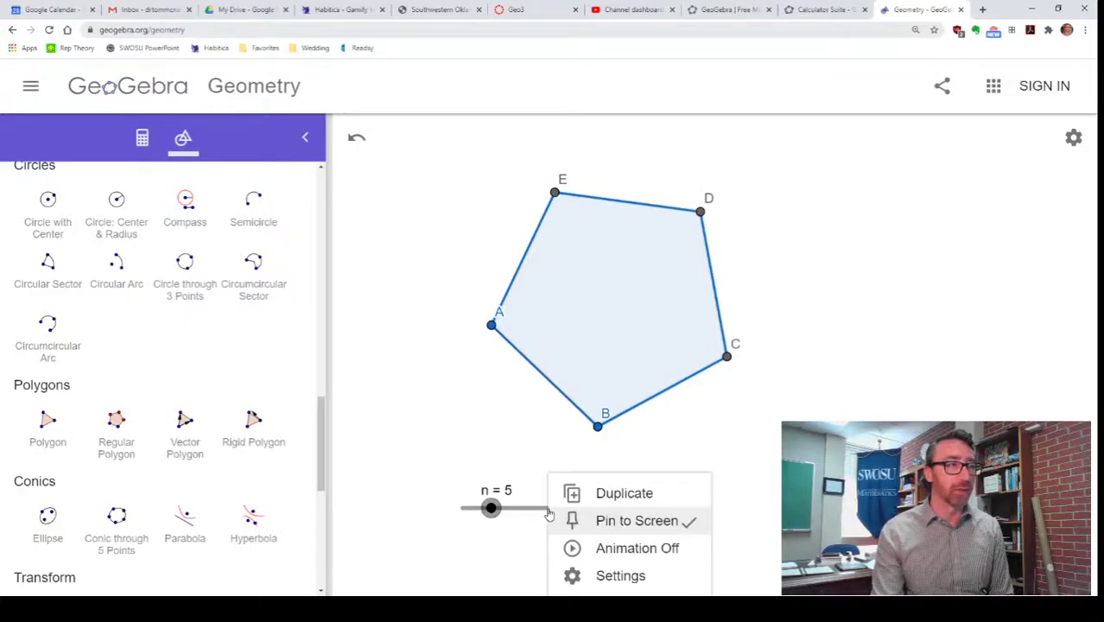
pyautogui.click(609, 576)
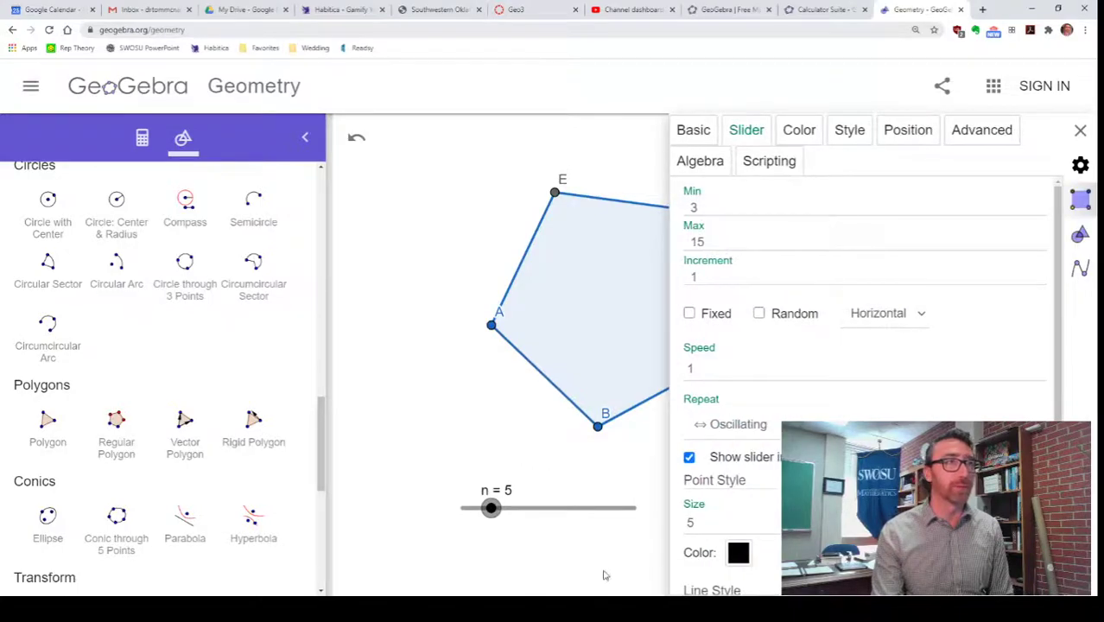
pyautogui.click(699, 137)
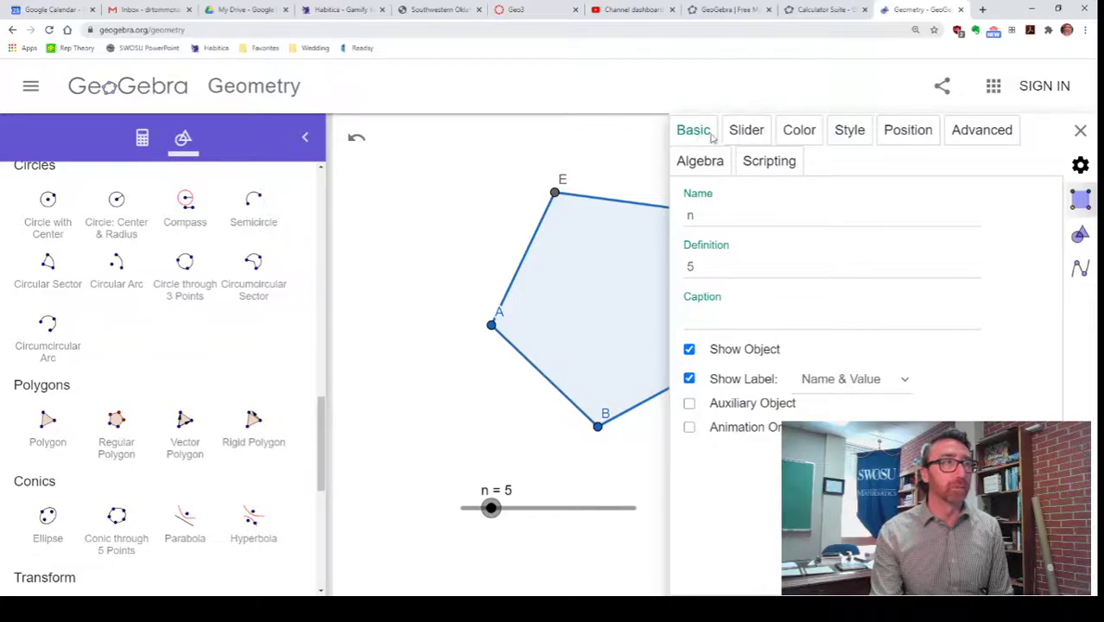
pyautogui.click(748, 133)
pyautogui.click(741, 241)
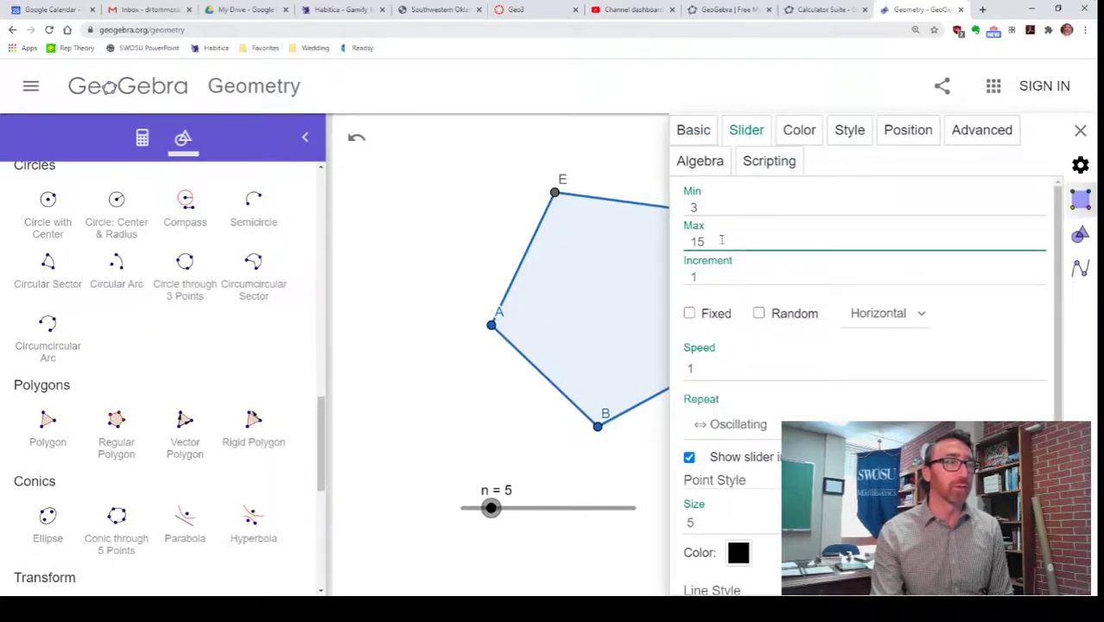
pyautogui.click(714, 210)
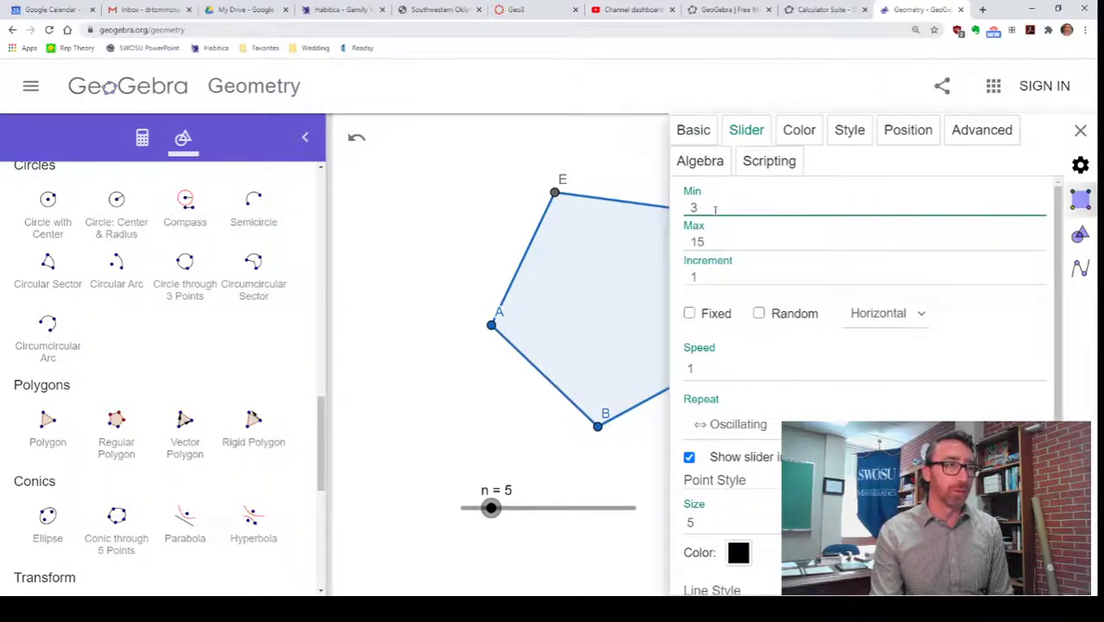
pyautogui.press('Return')
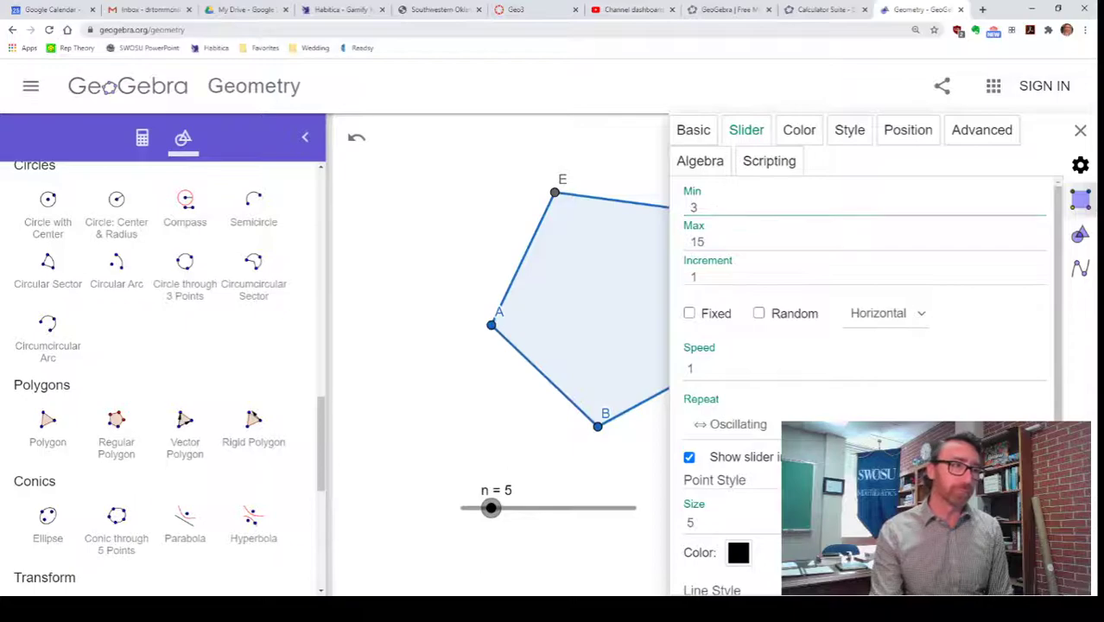
pyautogui.click(704, 206)
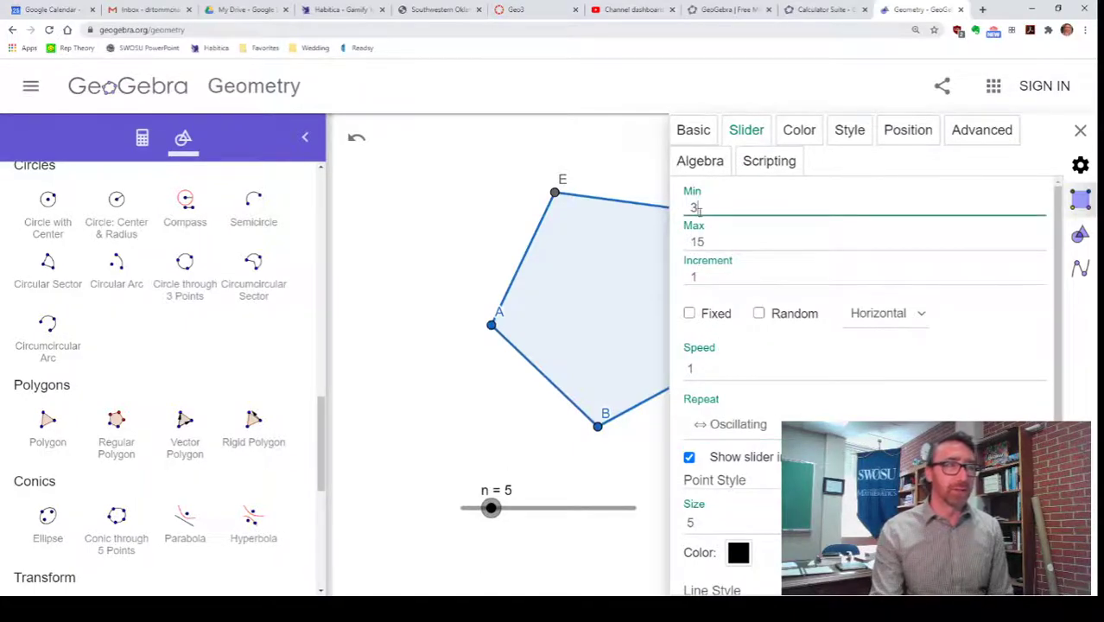
pyautogui.press('BackSpace')
pyautogui.write('1')
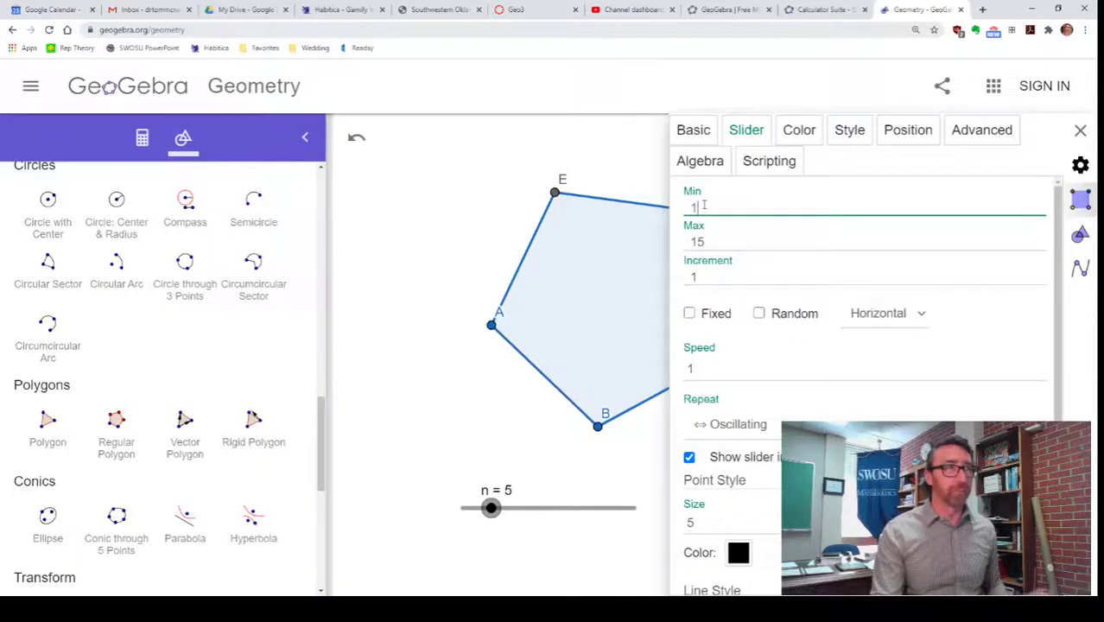
pyautogui.press('Return')
pyautogui.click(1079, 131)
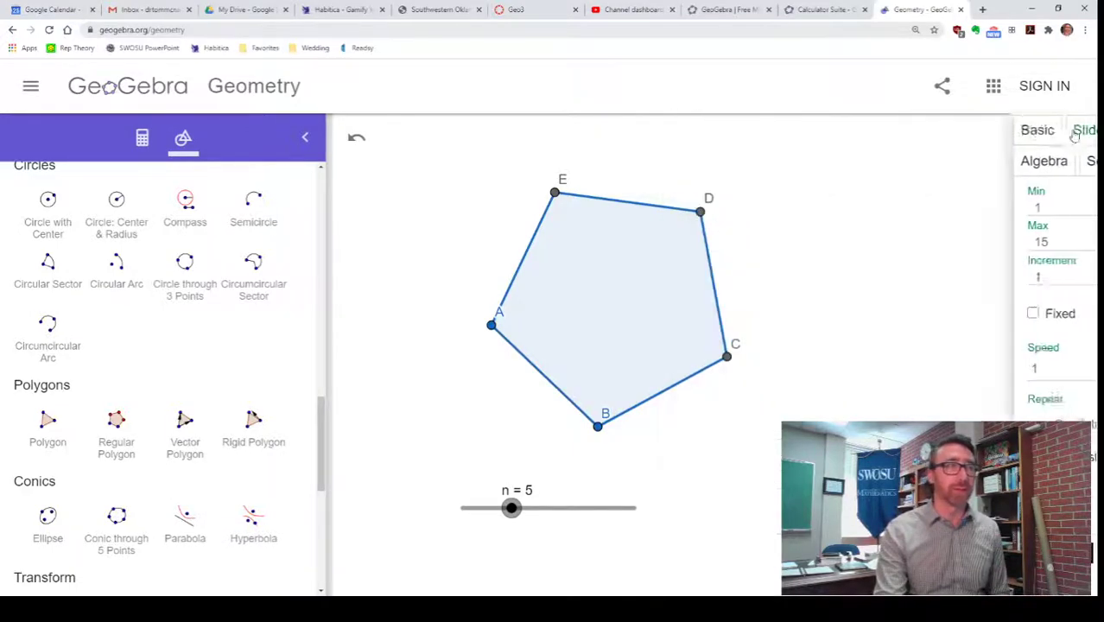
pyautogui.moveTo(509, 507)
pyautogui.mouseDown()
pyautogui.moveTo(462, 509)
pyautogui.moveTo(522, 506)
pyautogui.moveTo(474, 509)
pyautogui.moveTo(511, 510)
pyautogui.mouseUp()
# Set the minimum of slider n to 3
pyautogui.rightClick(512, 509)
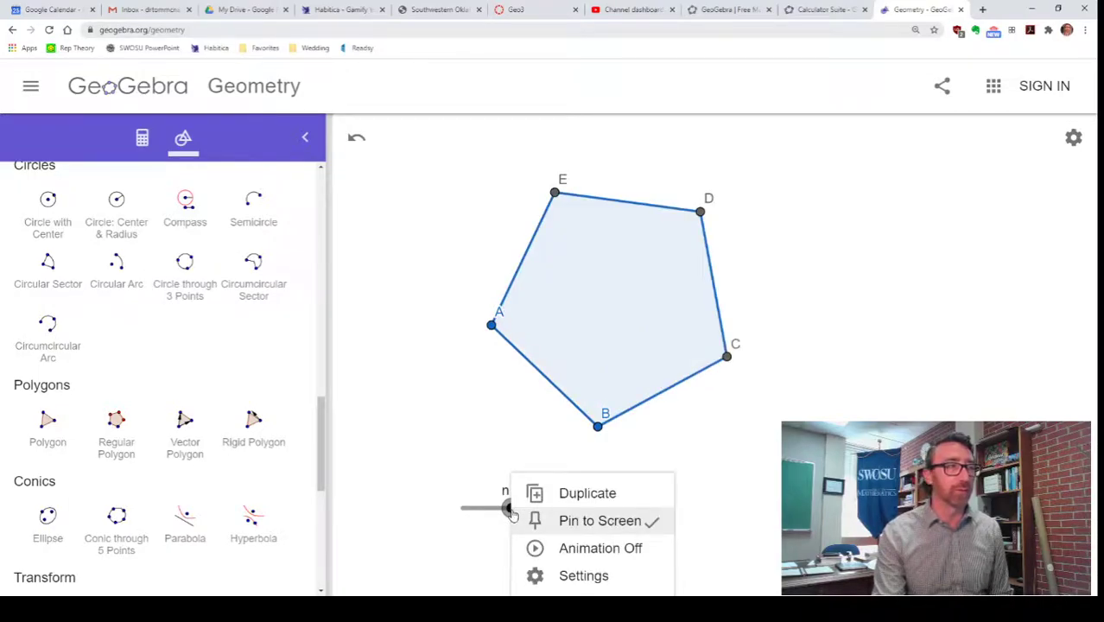
pyautogui.click(570, 573)
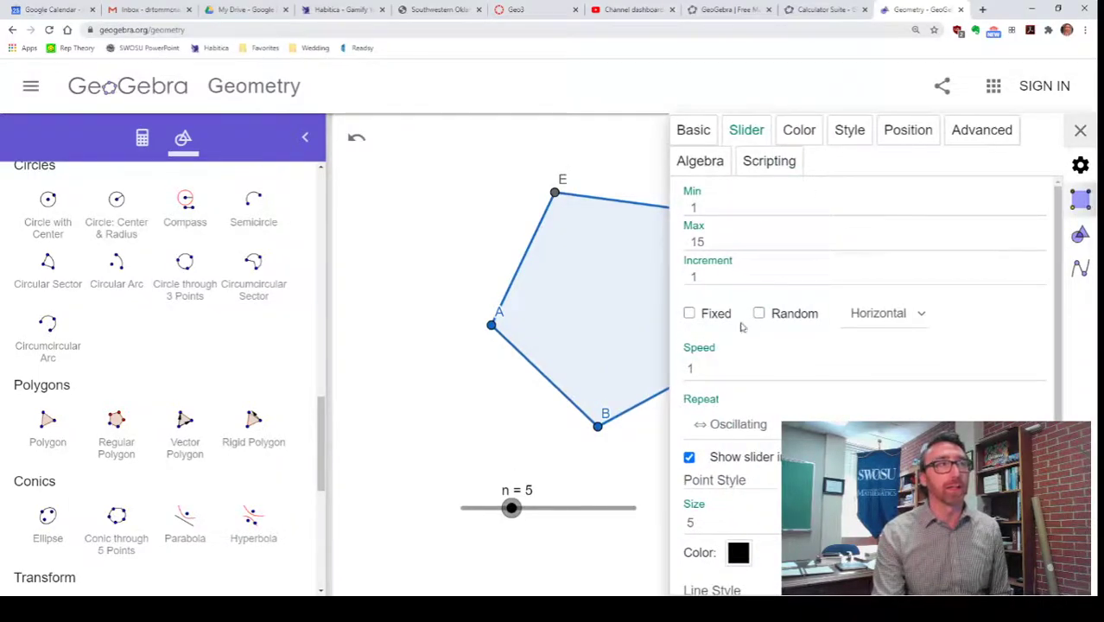
pyautogui.click(705, 206)
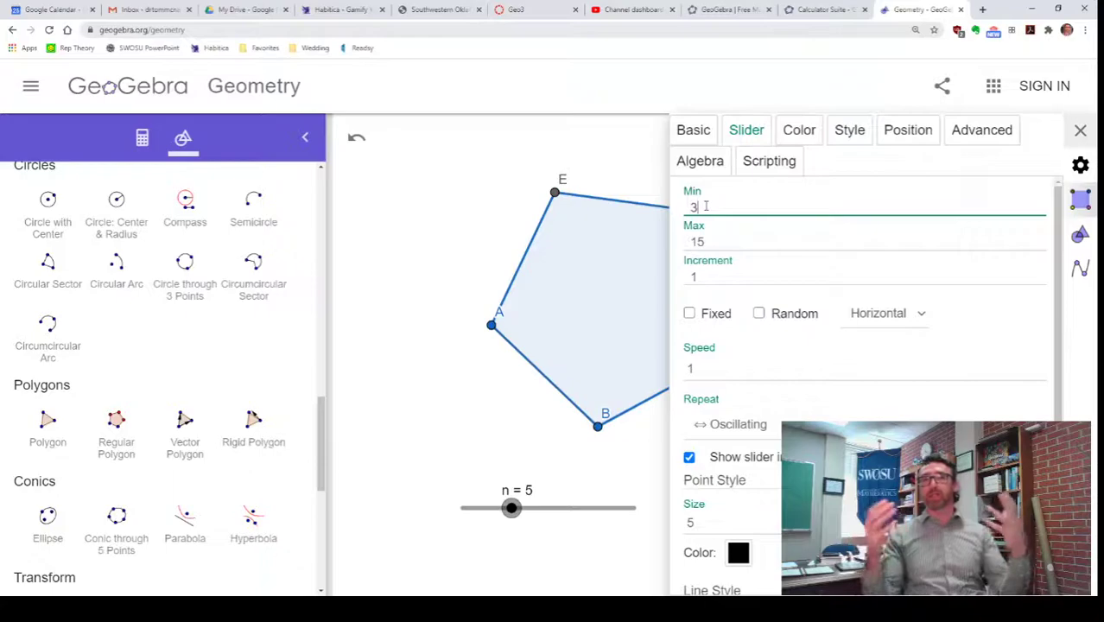
pyautogui.press('Return')
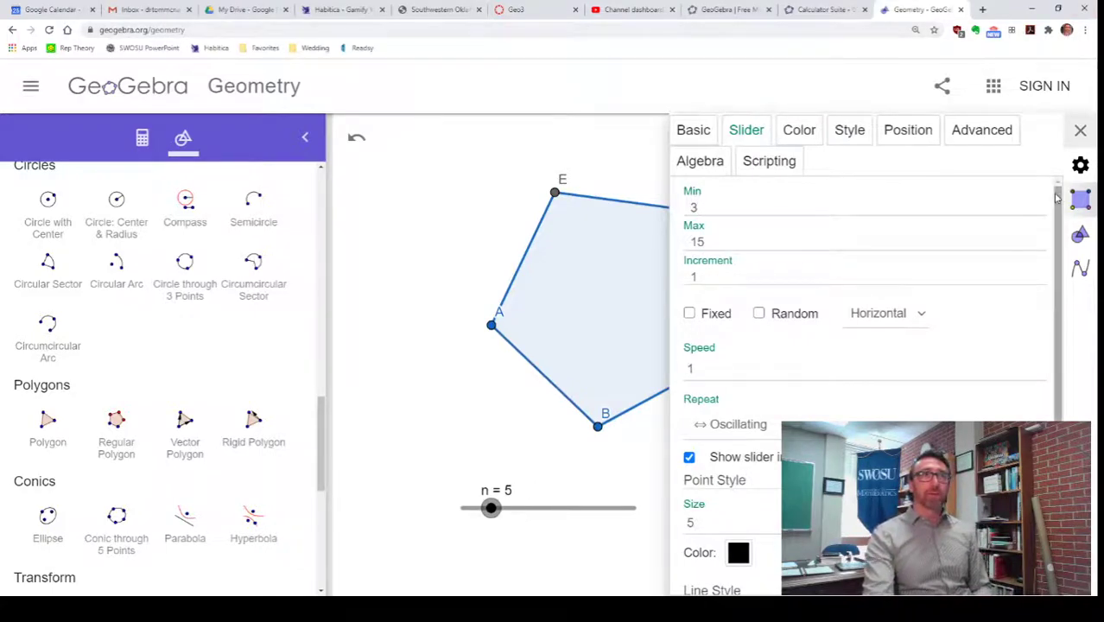
pyautogui.click(1080, 131)
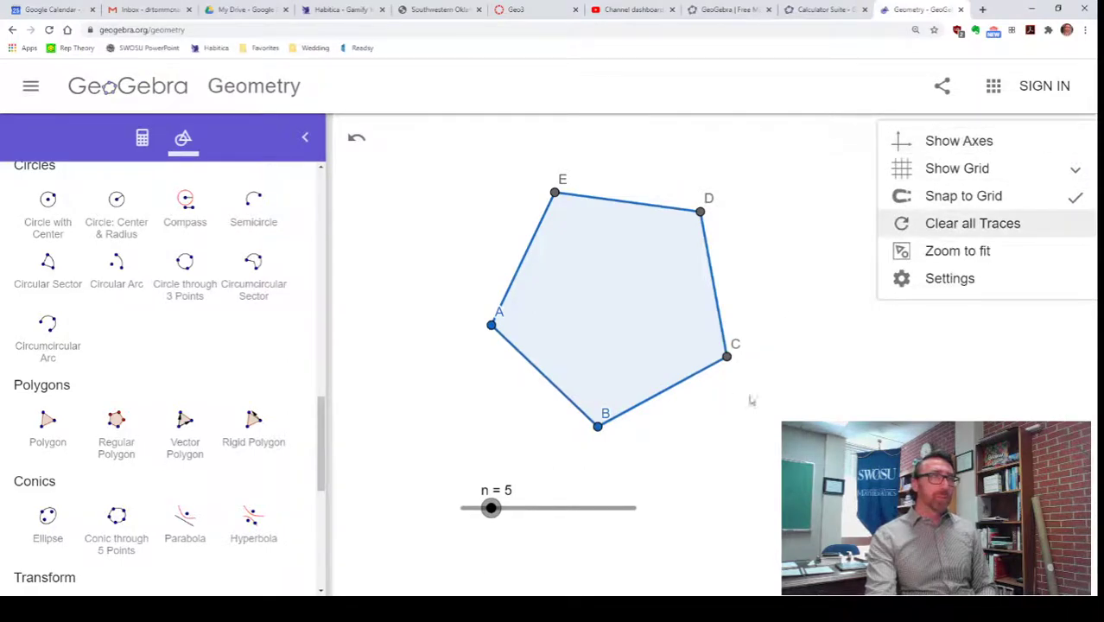
# Move the labels of points A and B outside the pentagon, A's to the left and B's below its vertex
pyautogui.click(499, 318)
pyautogui.moveTo(501, 320); pyautogui.dragTo(473, 322)
pyautogui.moveTo(607, 416); pyautogui.dragTo(611, 445)
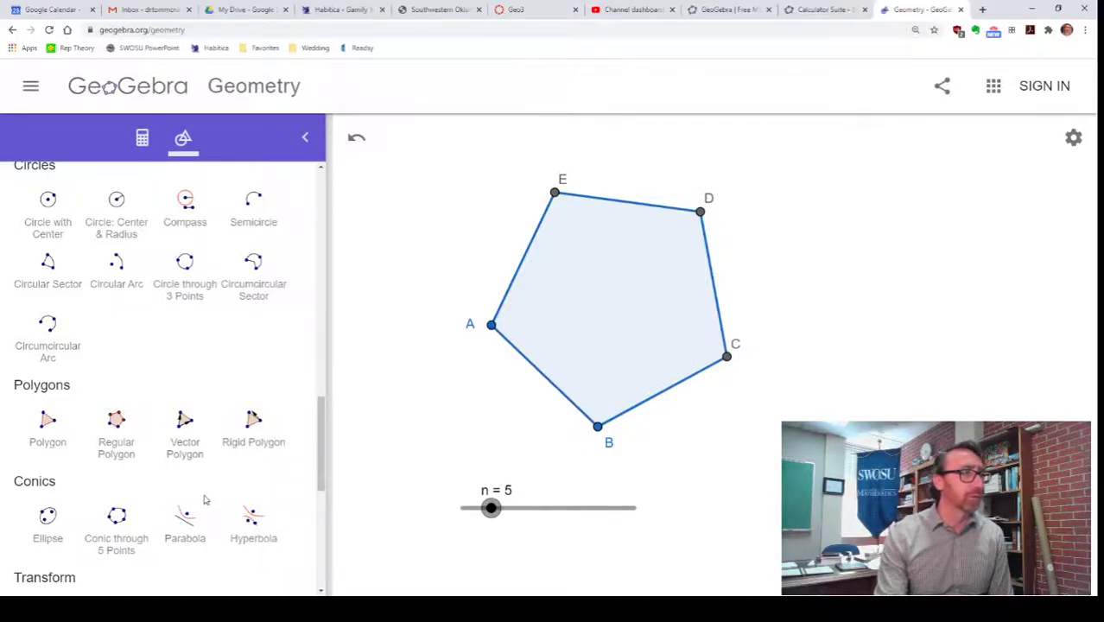
# Measure the pentagon's interior angle at vertex A using points B, A and E
pyautogui.scroll(3, 205, 499)
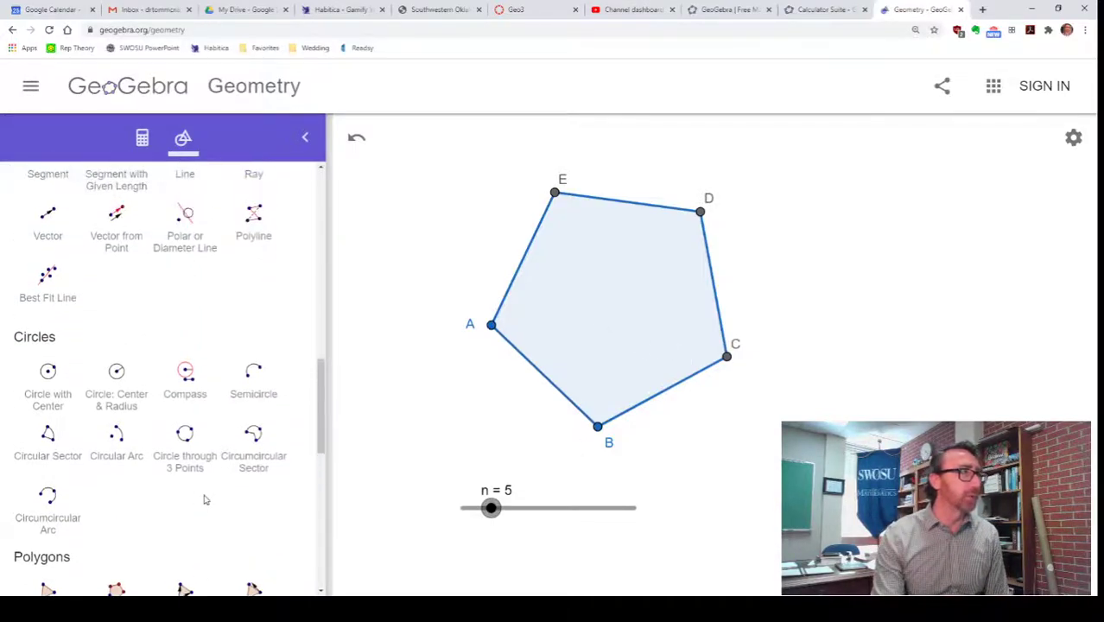
pyautogui.scroll(8, 156, 481)
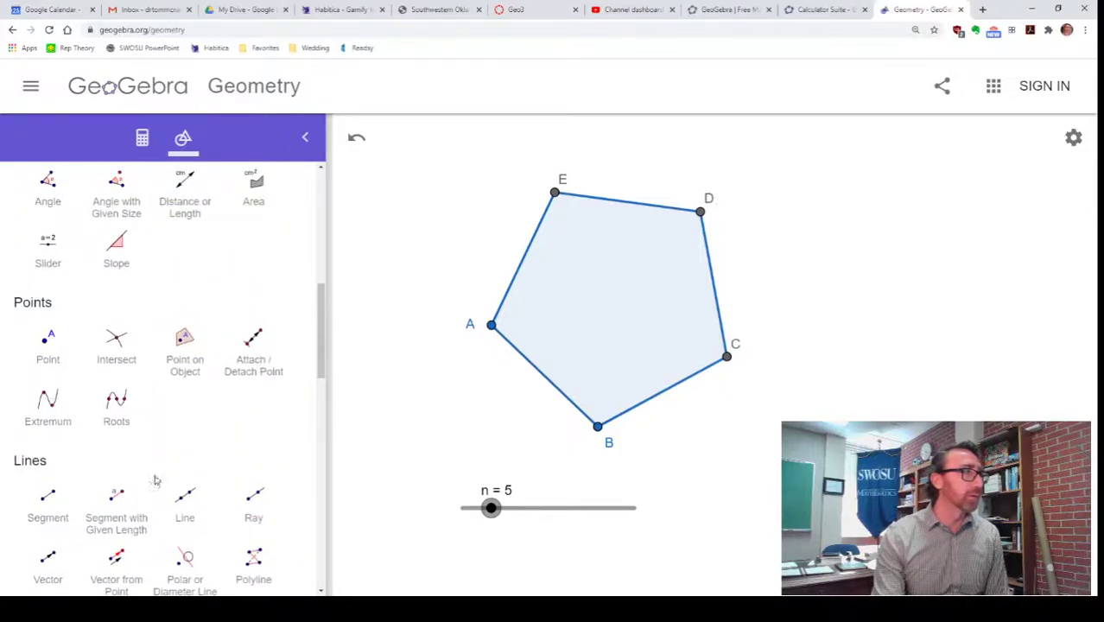
pyautogui.scroll(1, 156, 481)
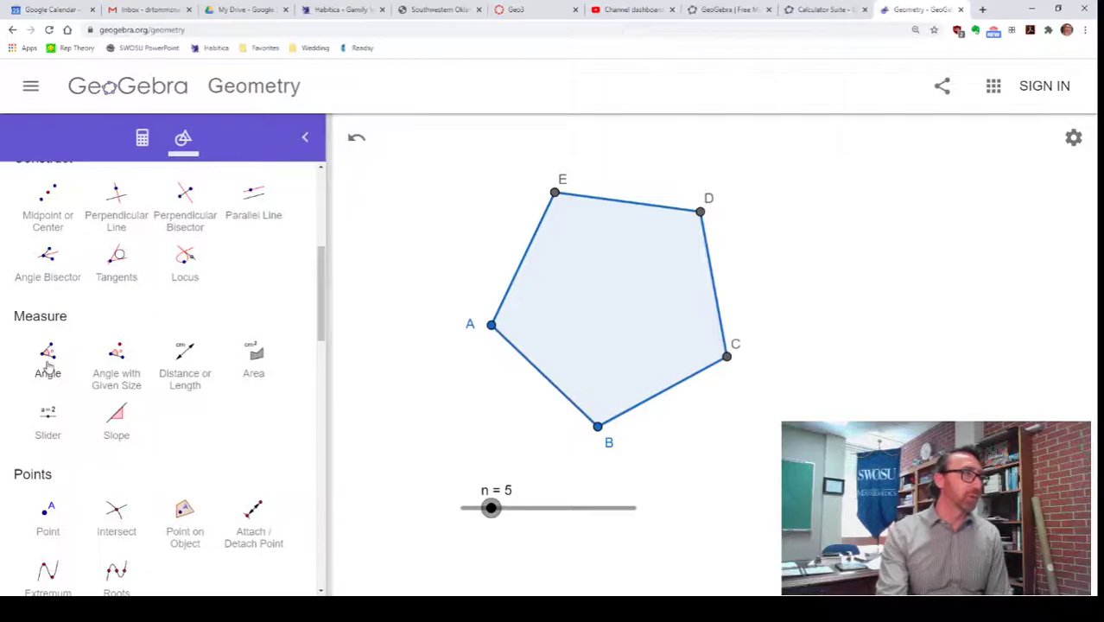
pyautogui.click(49, 367)
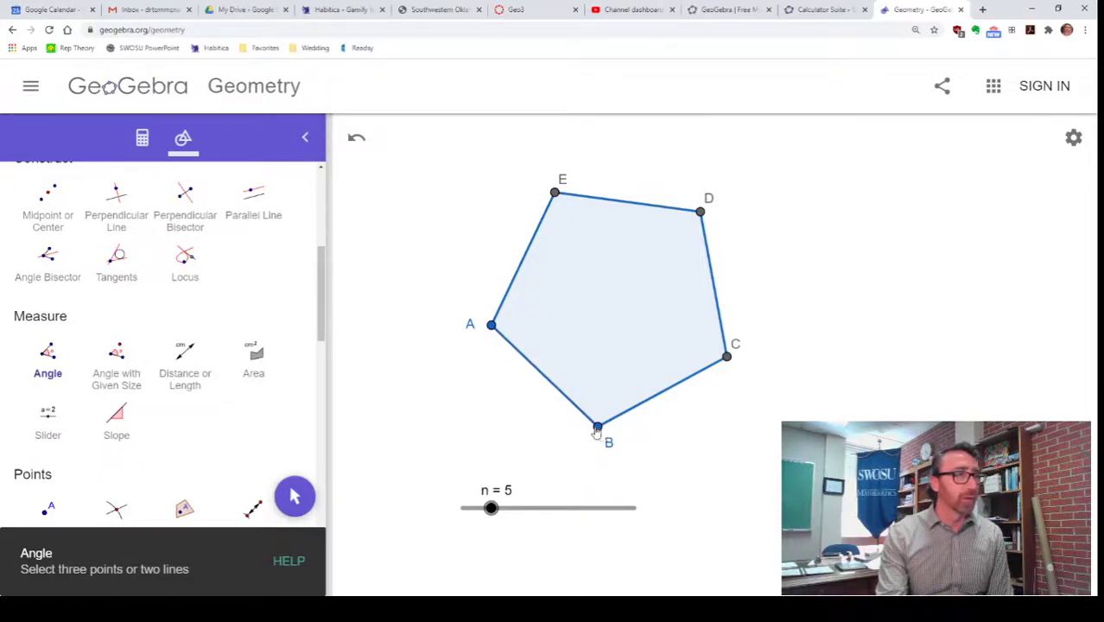
pyautogui.click(597, 427)
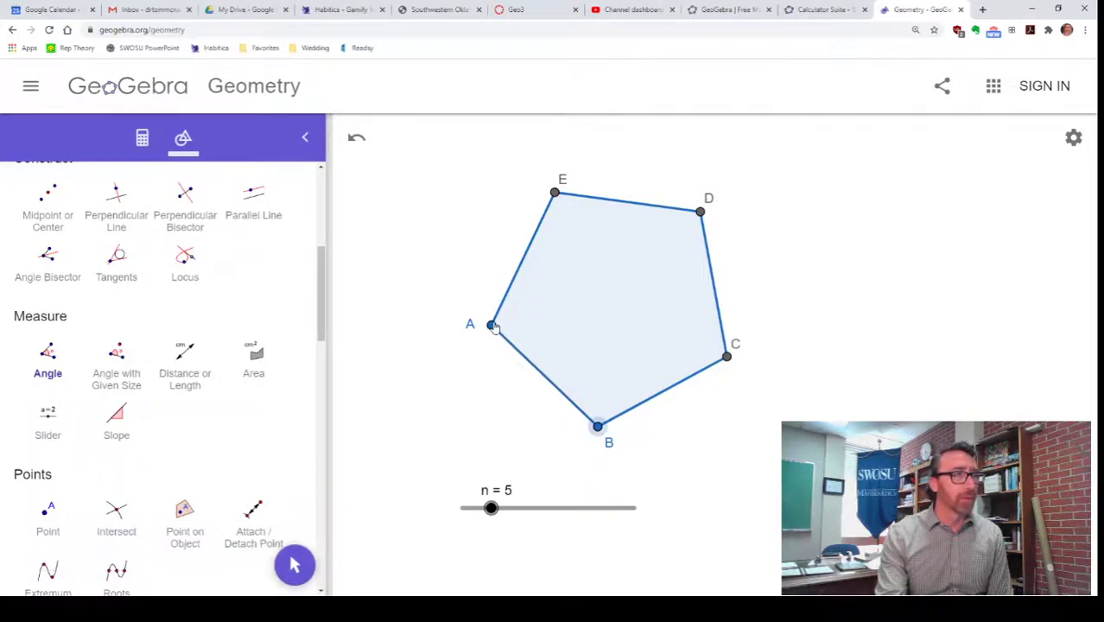
pyautogui.click(491, 326)
pyautogui.click(556, 192)
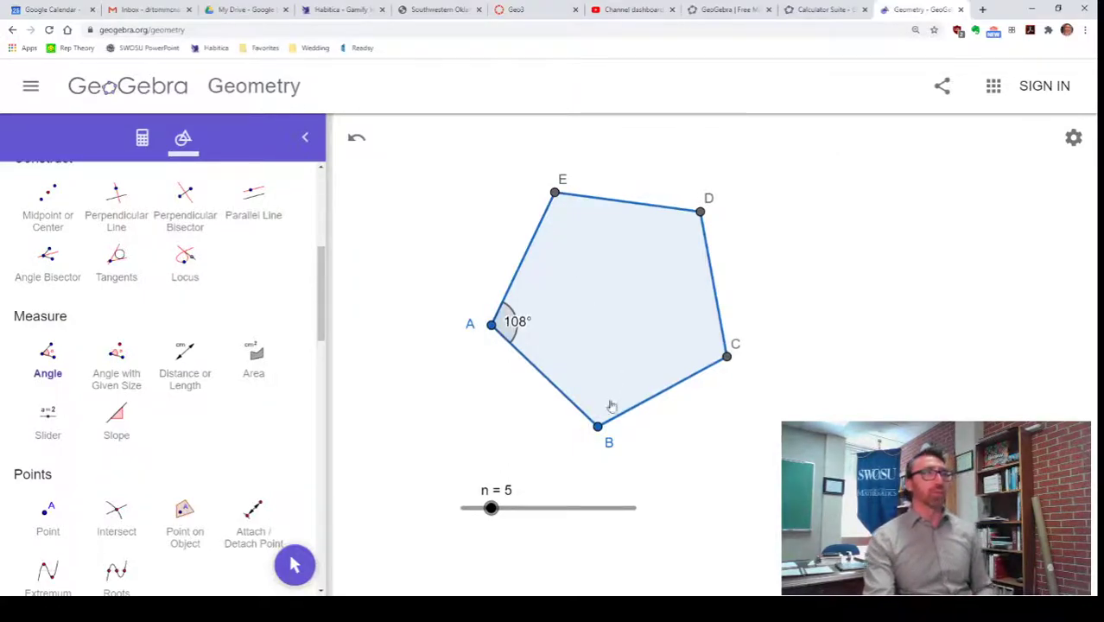
# Set slider n to 6 to test the angle at A, and undo back to before the angle and label changes
pyautogui.moveTo(491, 509)
pyautogui.mouseDown()
pyautogui.moveTo(520, 508)
pyautogui.moveTo(492, 506)
pyautogui.mouseUp()
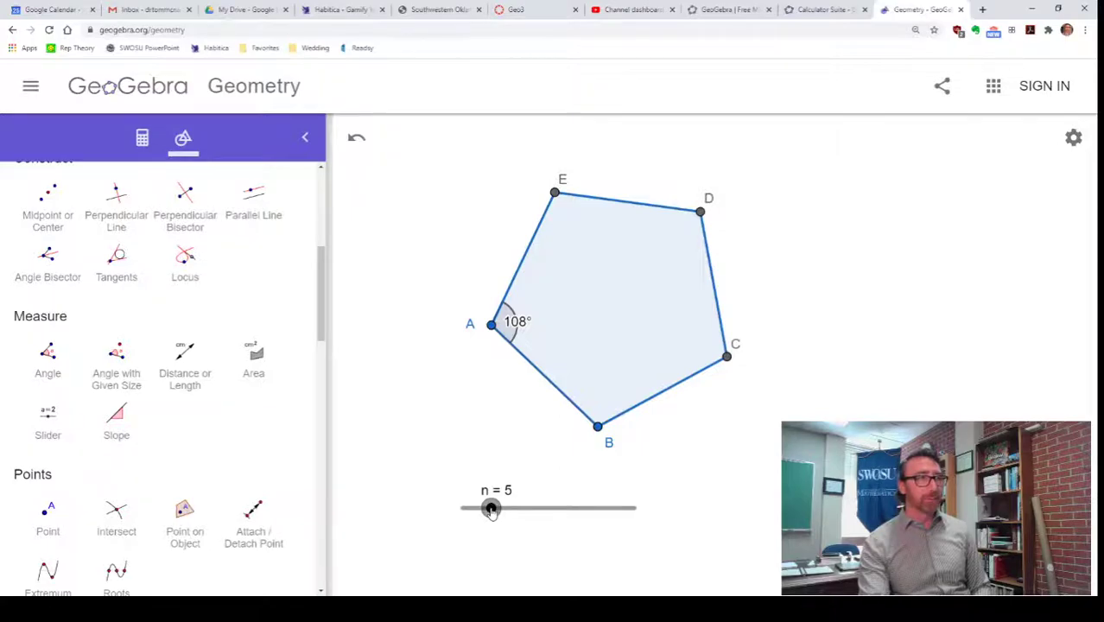
pyautogui.moveTo(493, 509); pyautogui.dragTo(506, 509)
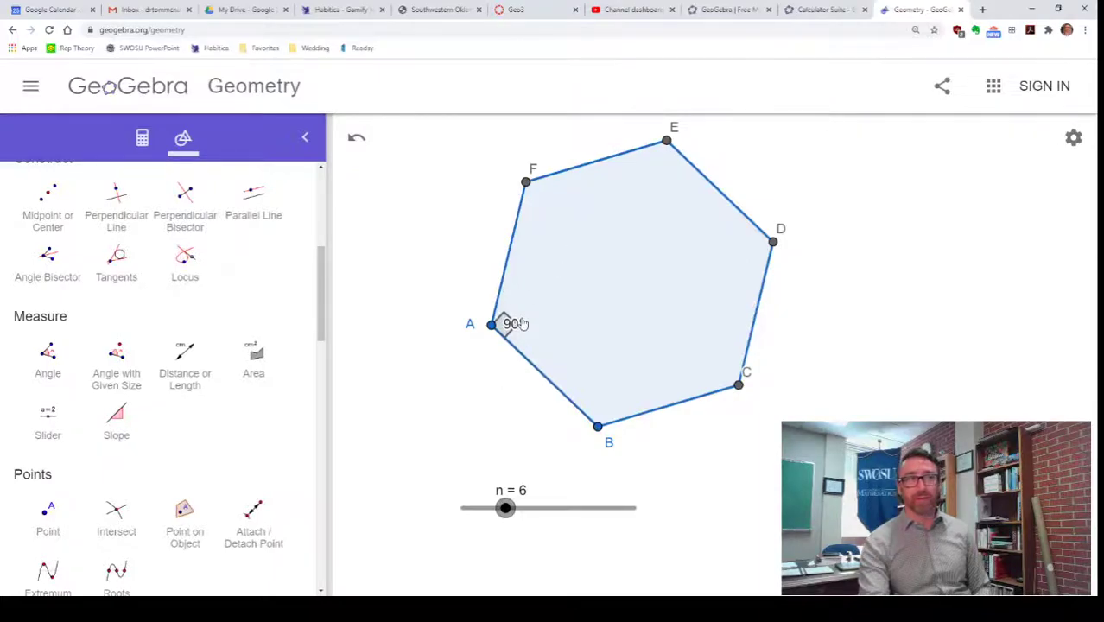
pyautogui.click(355, 139)
pyautogui.click(355, 138)
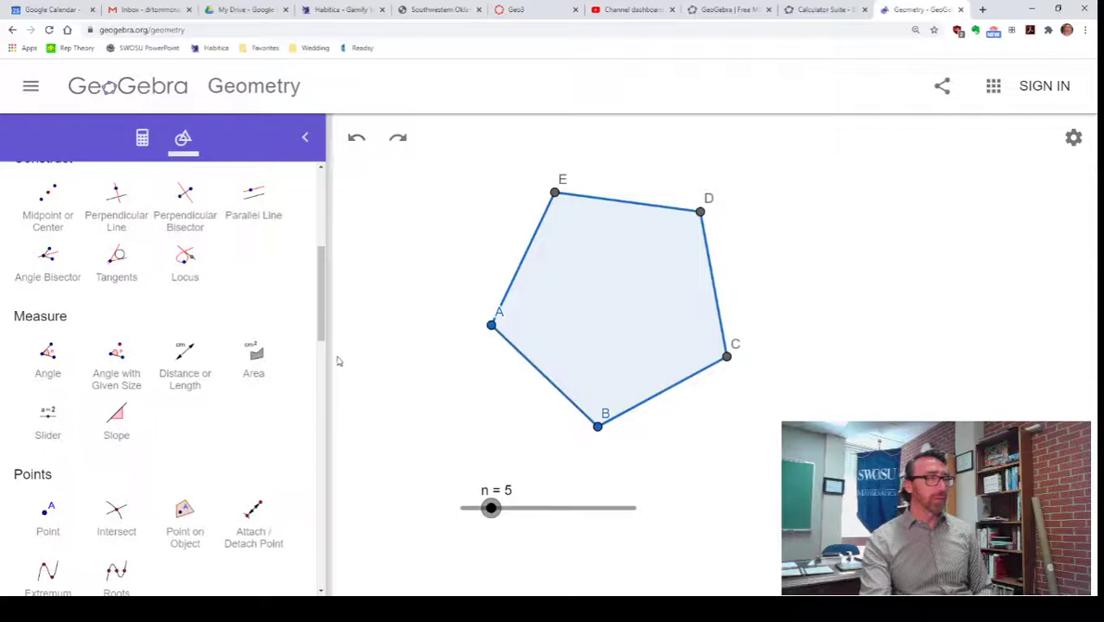
# Measure the pentagon's interior angle at vertex B using points C, B and A
pyautogui.click(43, 360)
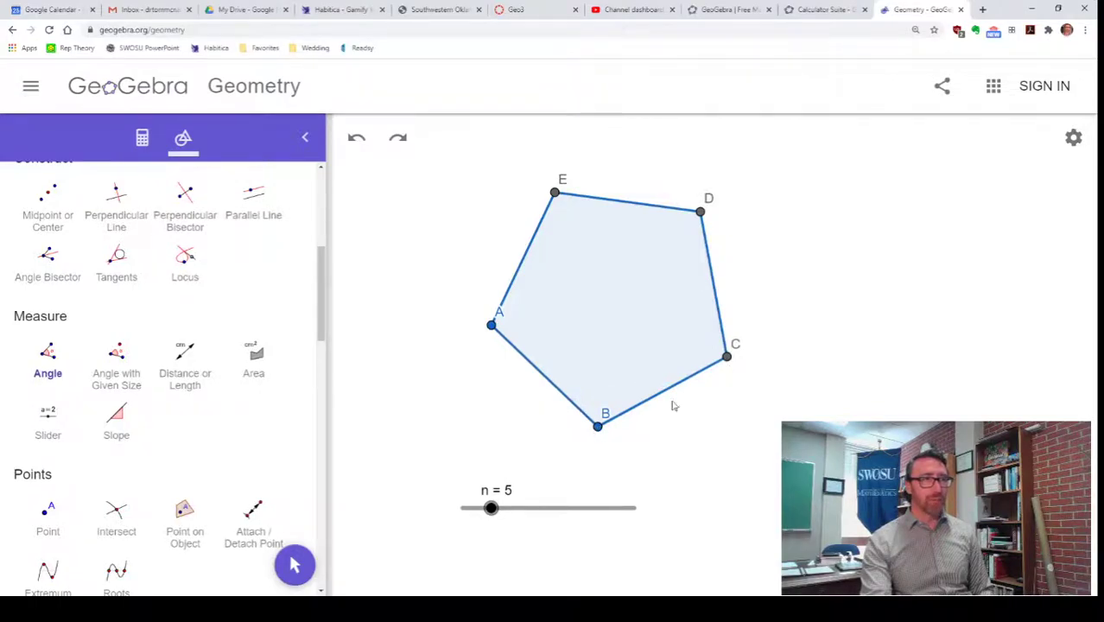
pyautogui.click(727, 358)
pyautogui.click(599, 426)
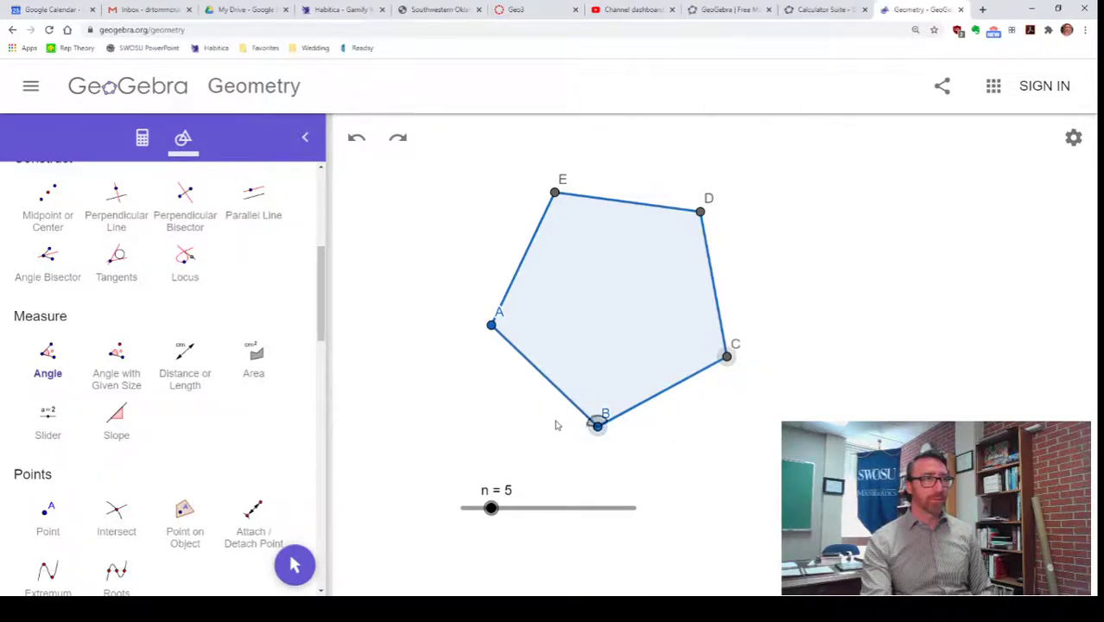
pyautogui.click(492, 326)
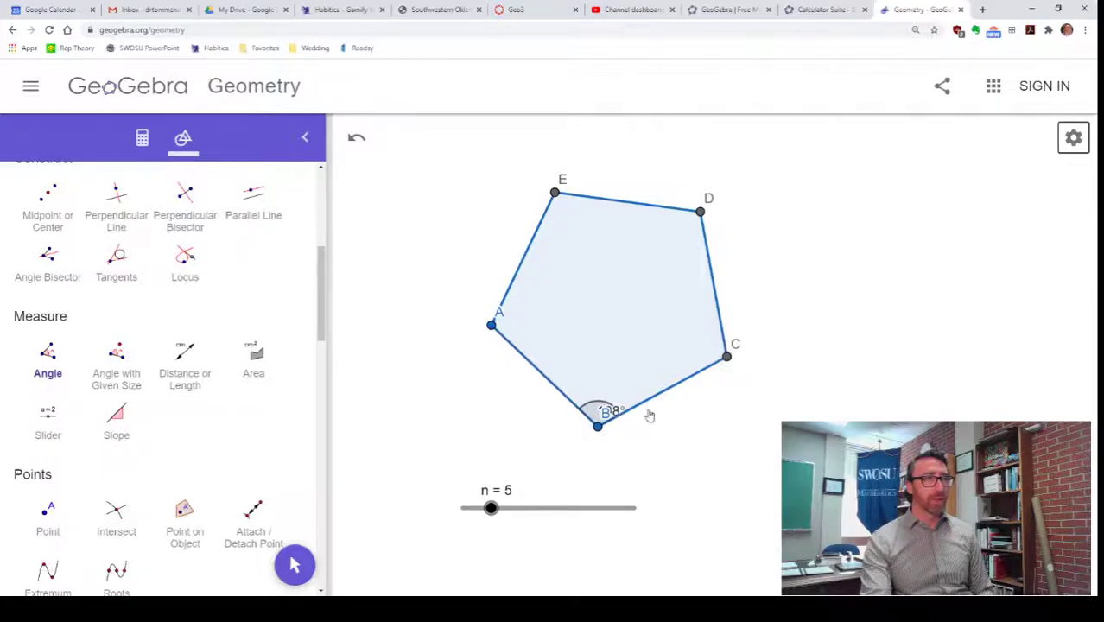
# Move point B's label below its vertex, clear of the angle label, and set slider n to 6
pyautogui.scroll(5, 304, 274)
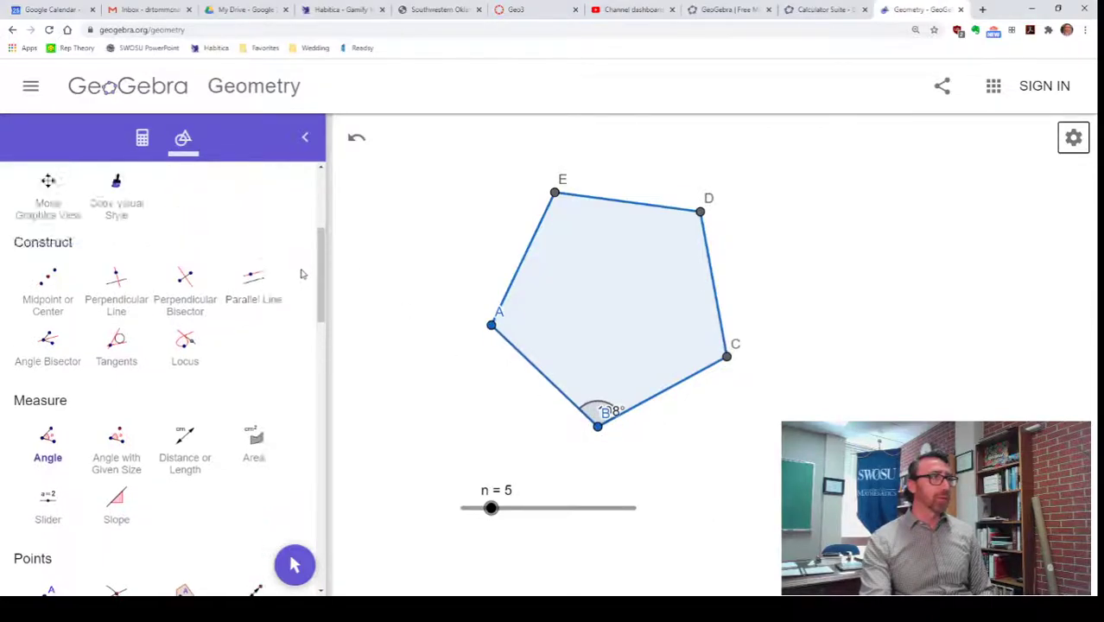
pyautogui.click(40, 235)
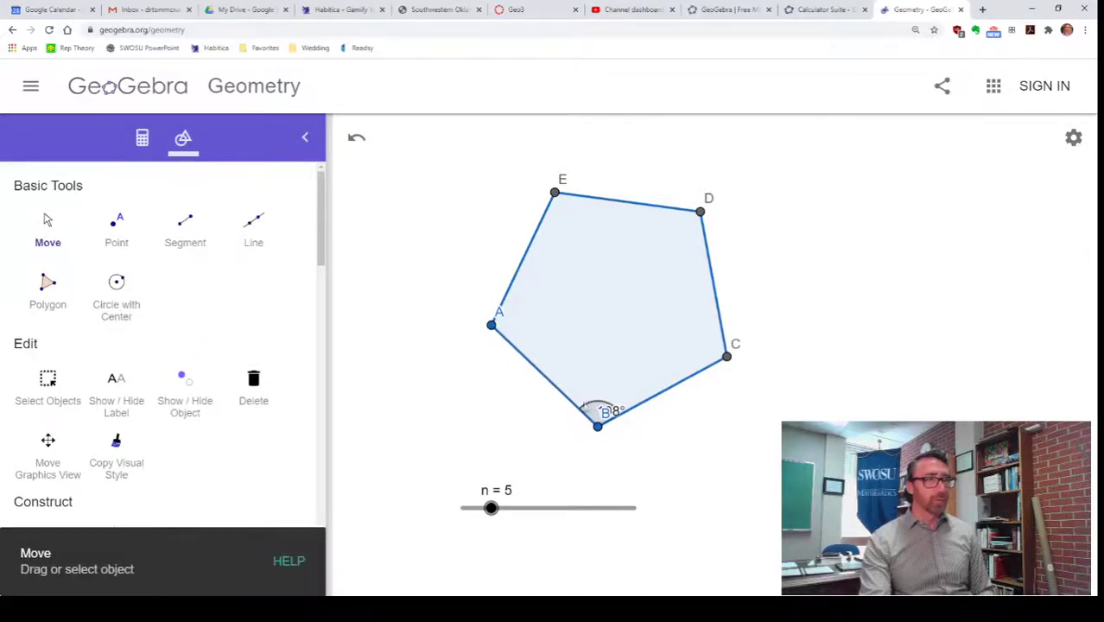
pyautogui.moveTo(607, 416); pyautogui.dragTo(605, 453)
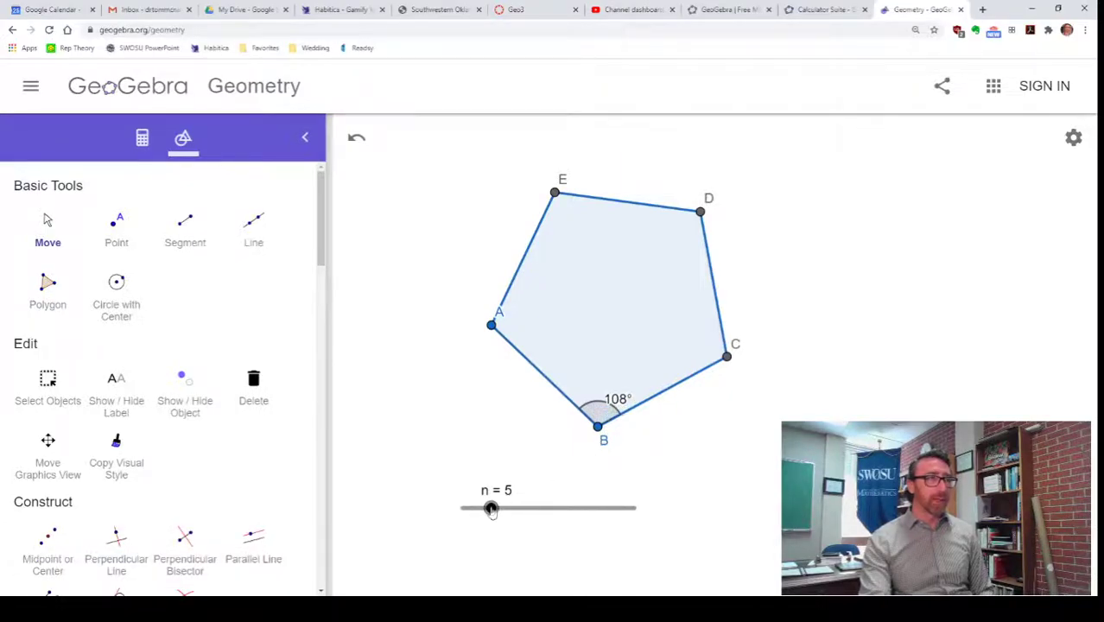
pyautogui.moveTo(490, 510)
pyautogui.mouseDown()
pyautogui.moveTo(460, 510)
pyautogui.moveTo(604, 509)
pyautogui.moveTo(508, 507)
pyautogui.mouseUp()
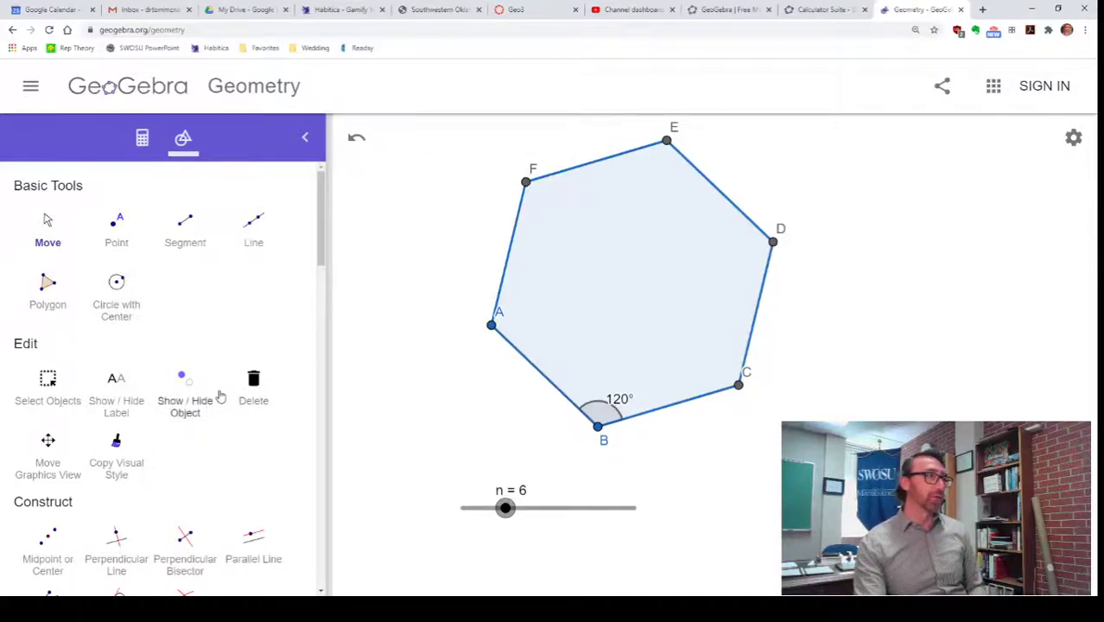
# Construct the center point of the hexagon with the Midpoint or Center tool
pyautogui.scroll(-3, 233, 399)
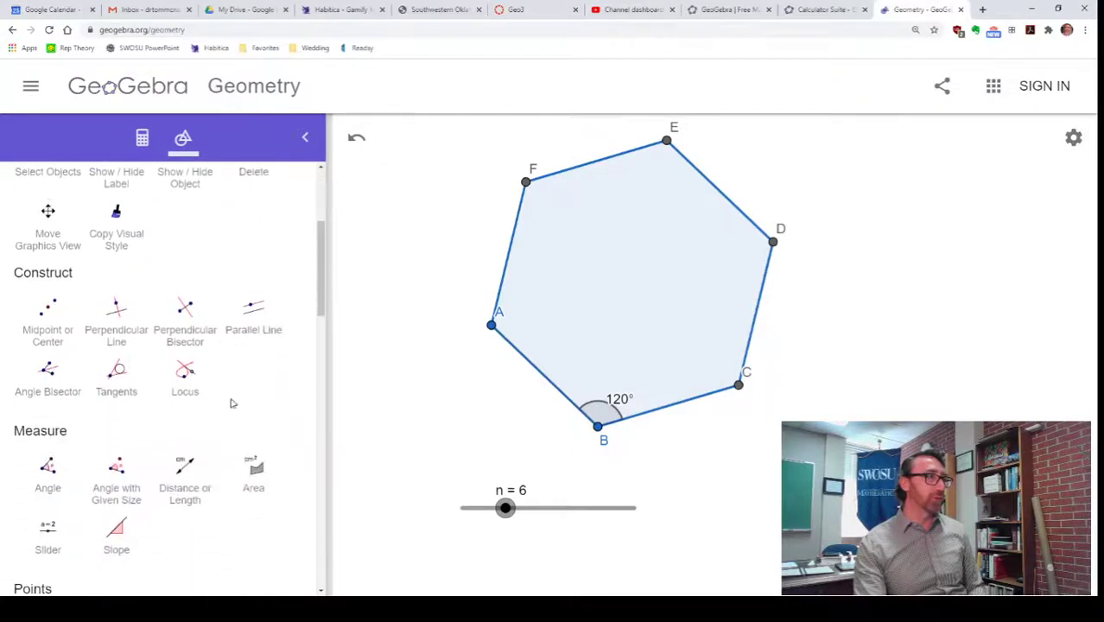
pyautogui.scroll(-2, 256, 381)
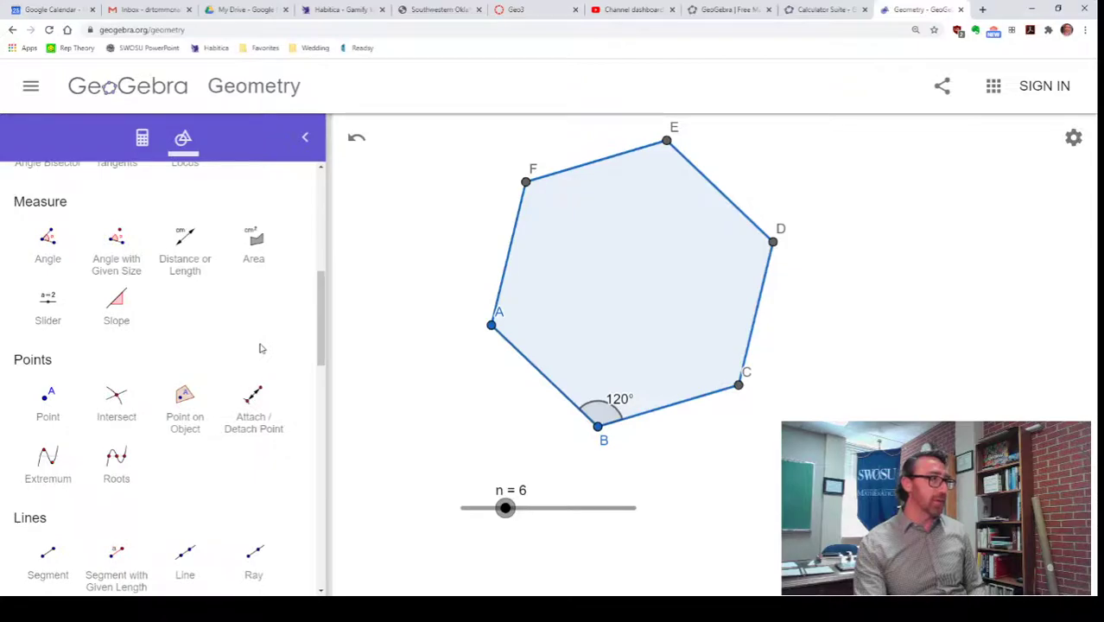
pyautogui.scroll(-1, 260, 348)
pyautogui.scroll(-1, 261, 348)
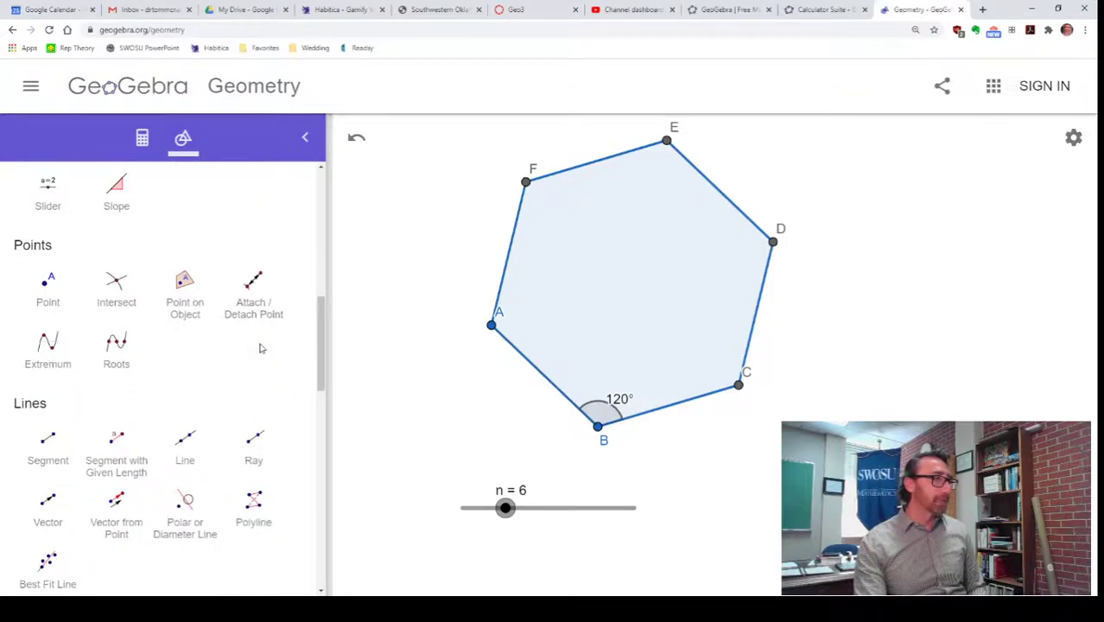
pyautogui.scroll(-7, 261, 348)
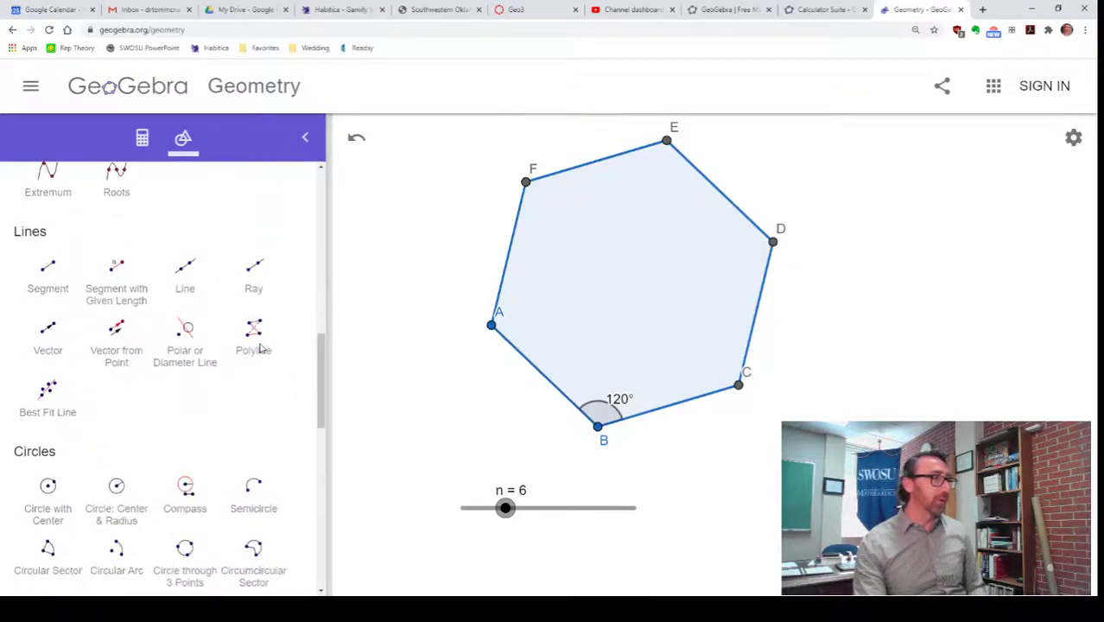
pyautogui.scroll(-6, 260, 348)
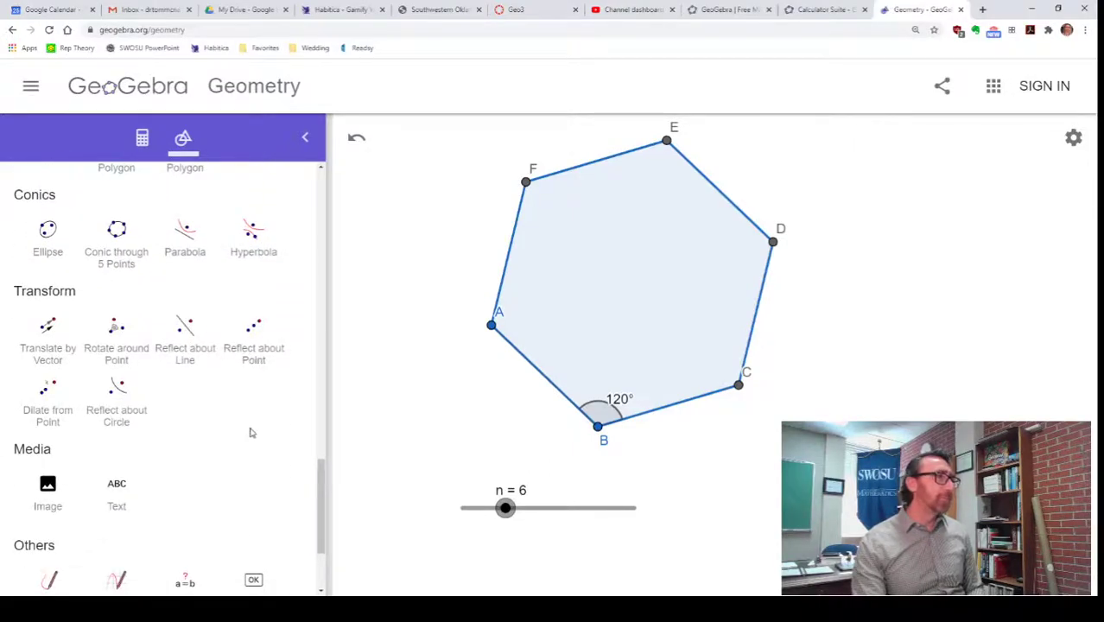
pyautogui.scroll(-2, 252, 433)
pyautogui.scroll(10, 180, 418)
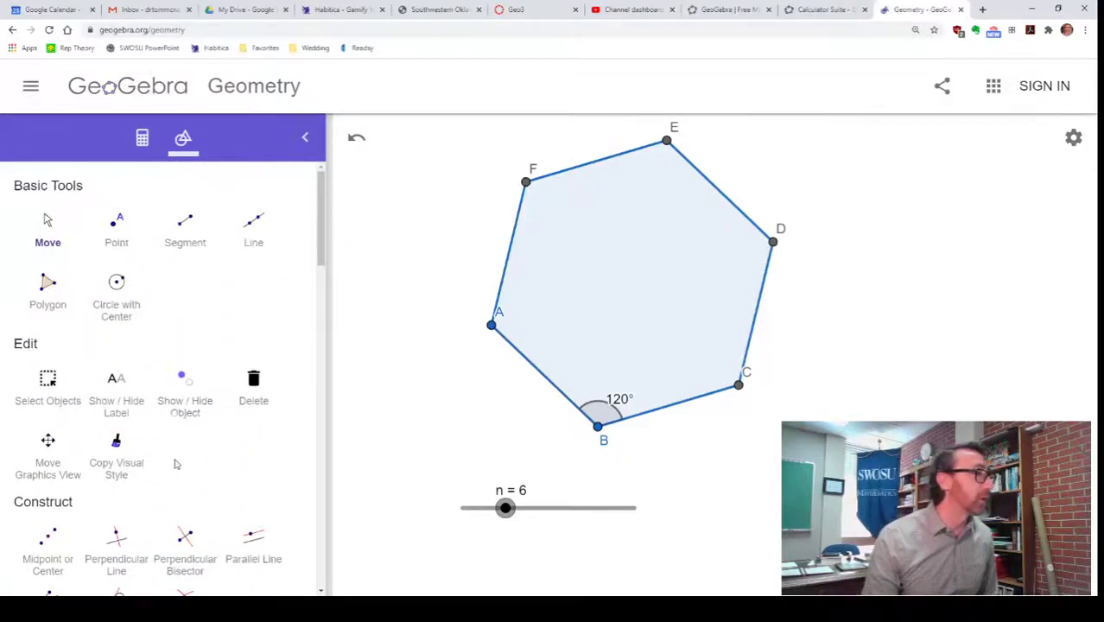
pyautogui.scroll(-2, 172, 460)
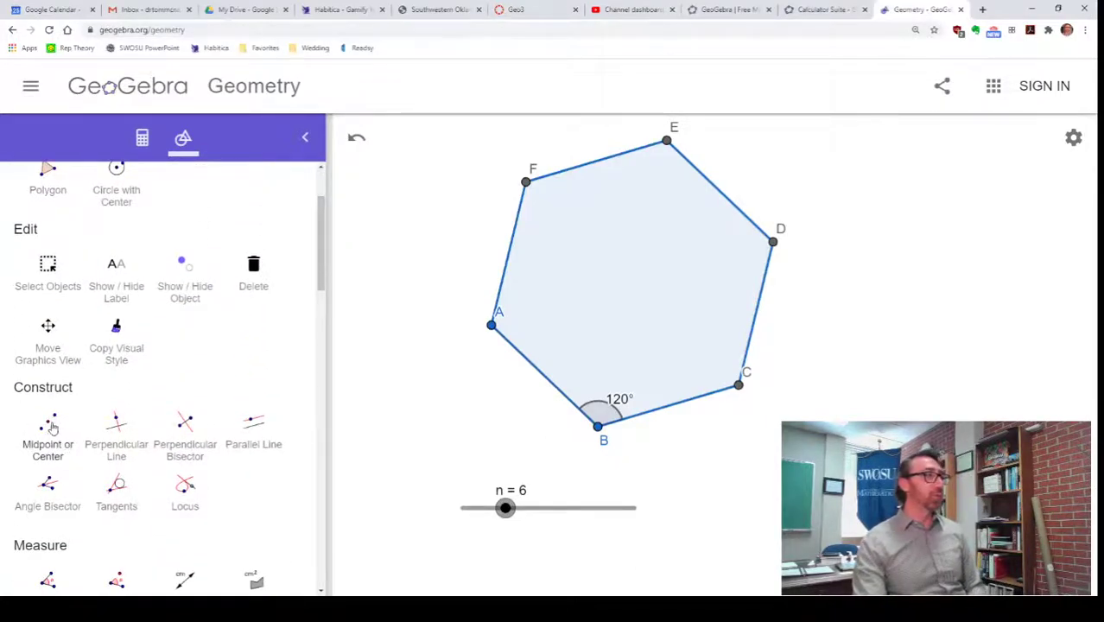
pyautogui.click(50, 432)
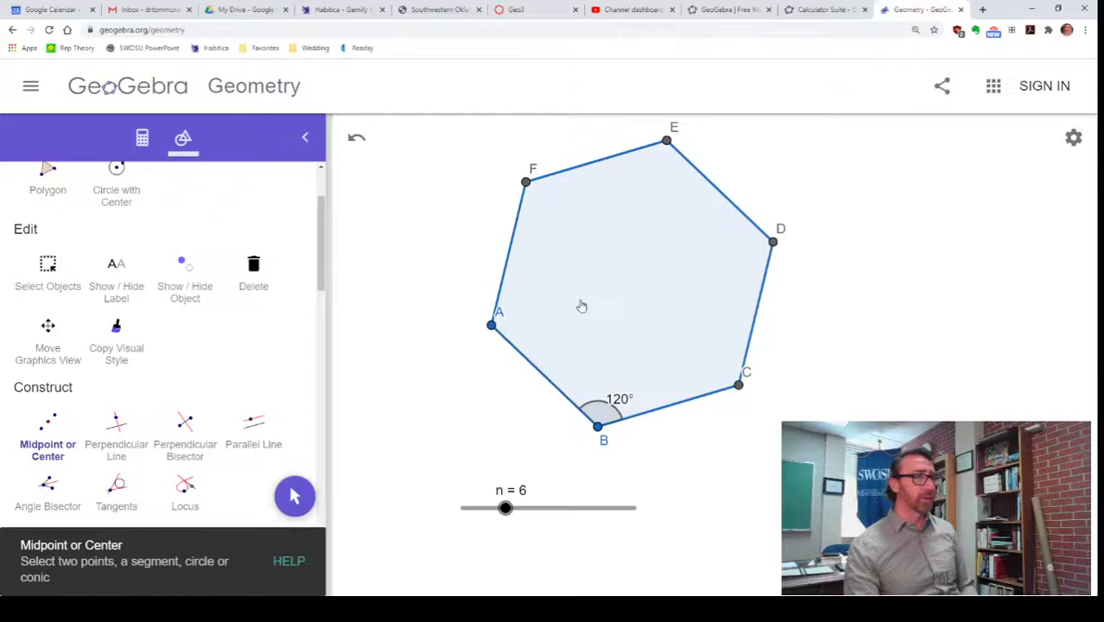
pyautogui.click(645, 306)
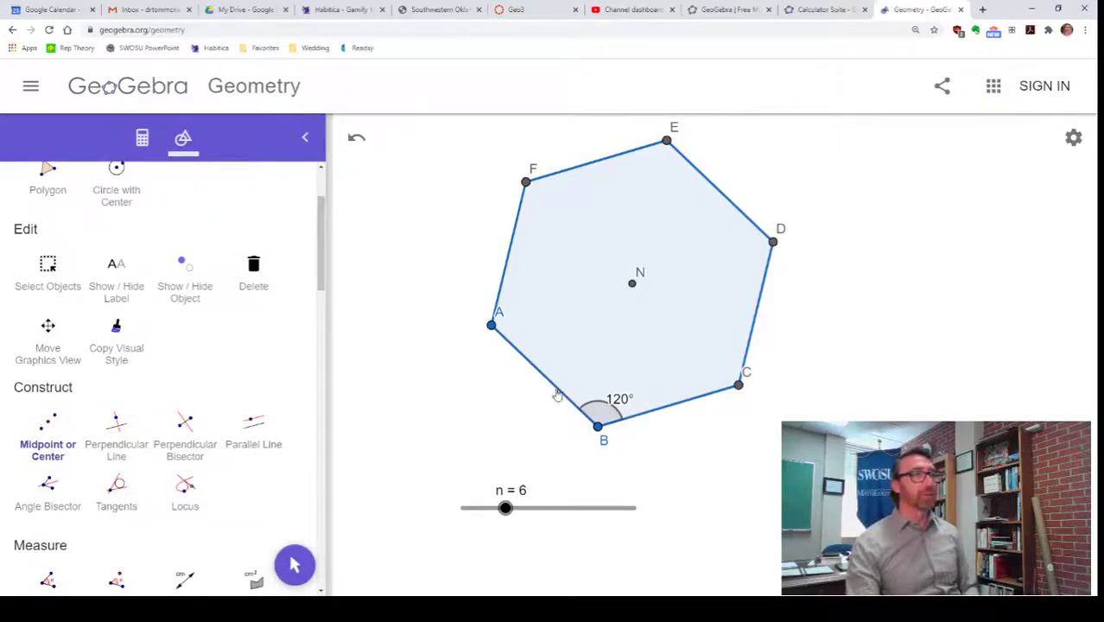
# Move vertex A downward to reorient the hexagon, and try slider n, leaving it at 6
pyautogui.scroll(3, 210, 310)
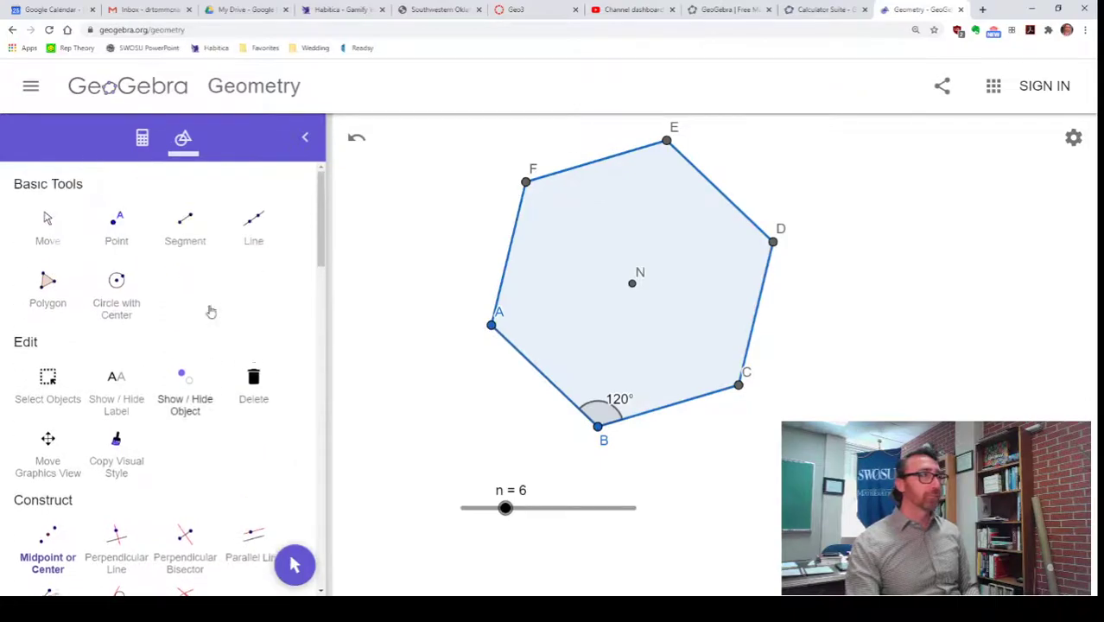
pyautogui.press('Escape')
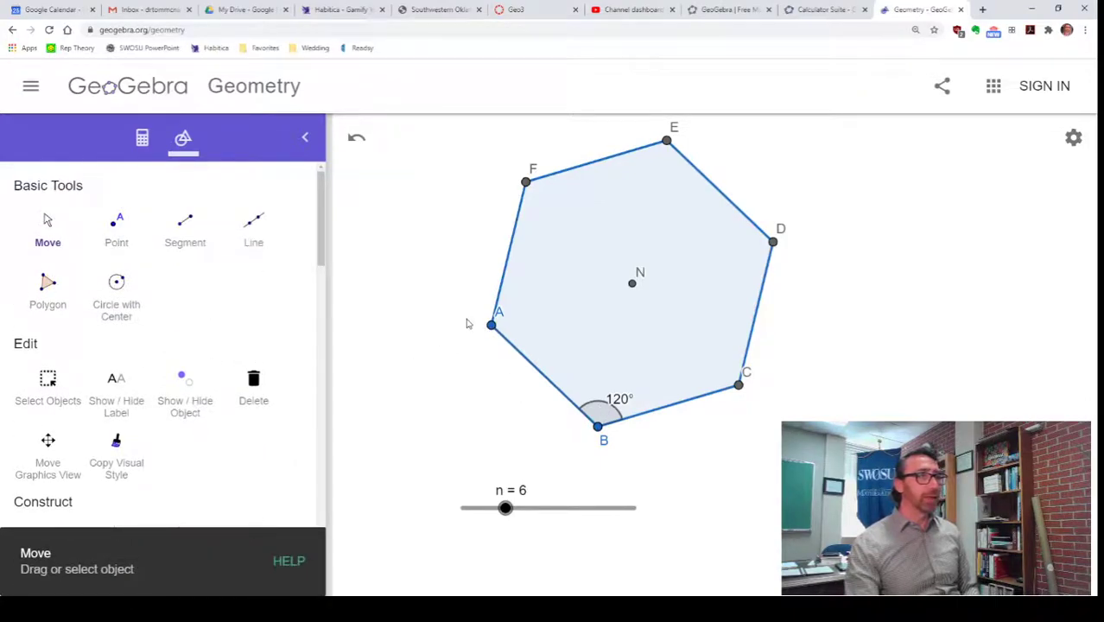
pyautogui.moveTo(490, 329); pyautogui.dragTo(468, 393)
pyautogui.moveTo(515, 513)
pyautogui.mouseDown()
pyautogui.moveTo(534, 512)
pyautogui.moveTo(476, 506)
pyautogui.moveTo(505, 508)
pyautogui.mouseUp()
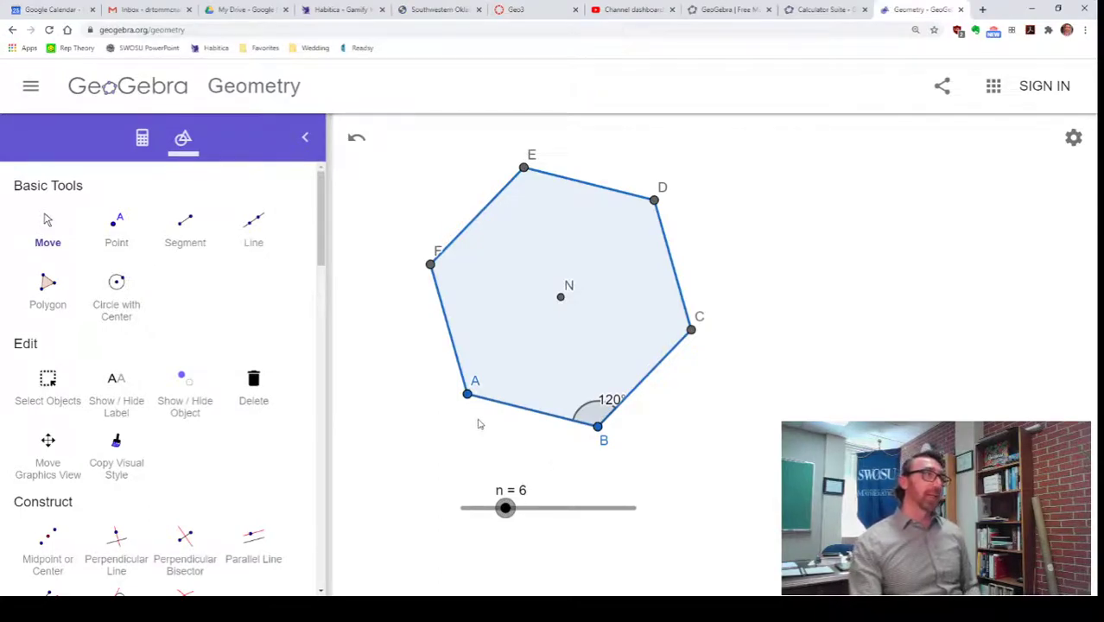
# Draw segments from the center N to vertices A and B
pyautogui.click(183, 234)
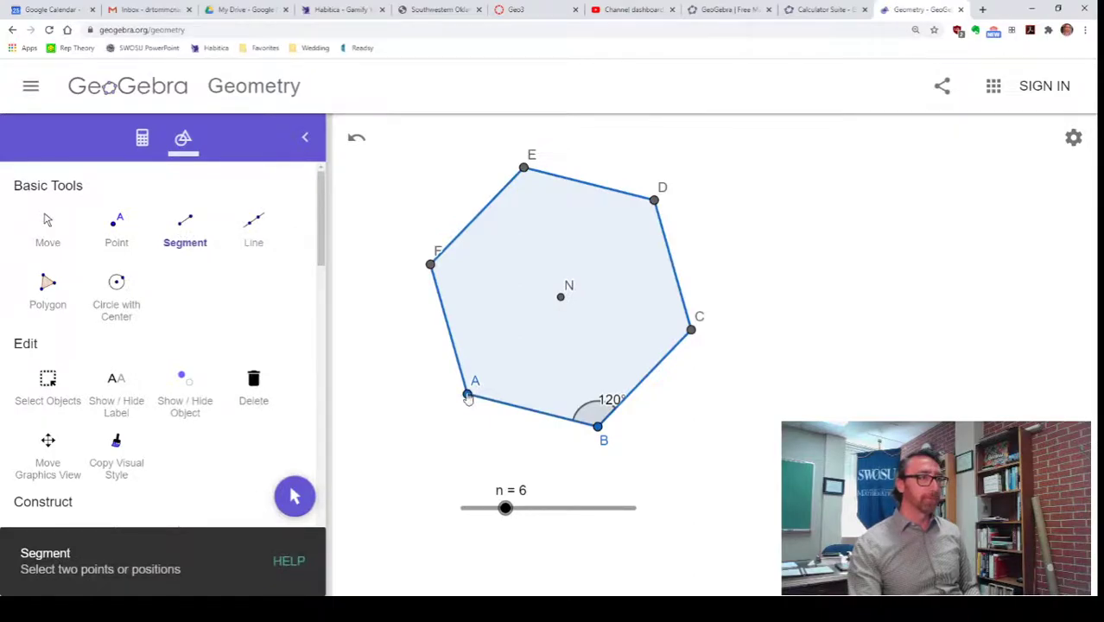
pyautogui.click(467, 395)
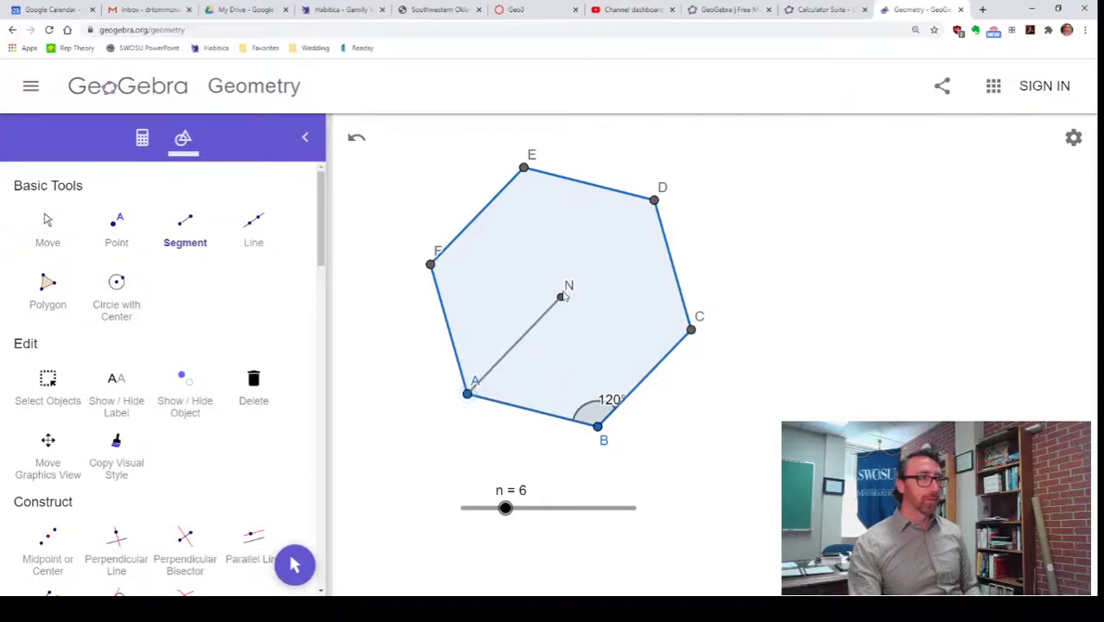
pyautogui.click(563, 298)
pyautogui.click(596, 411)
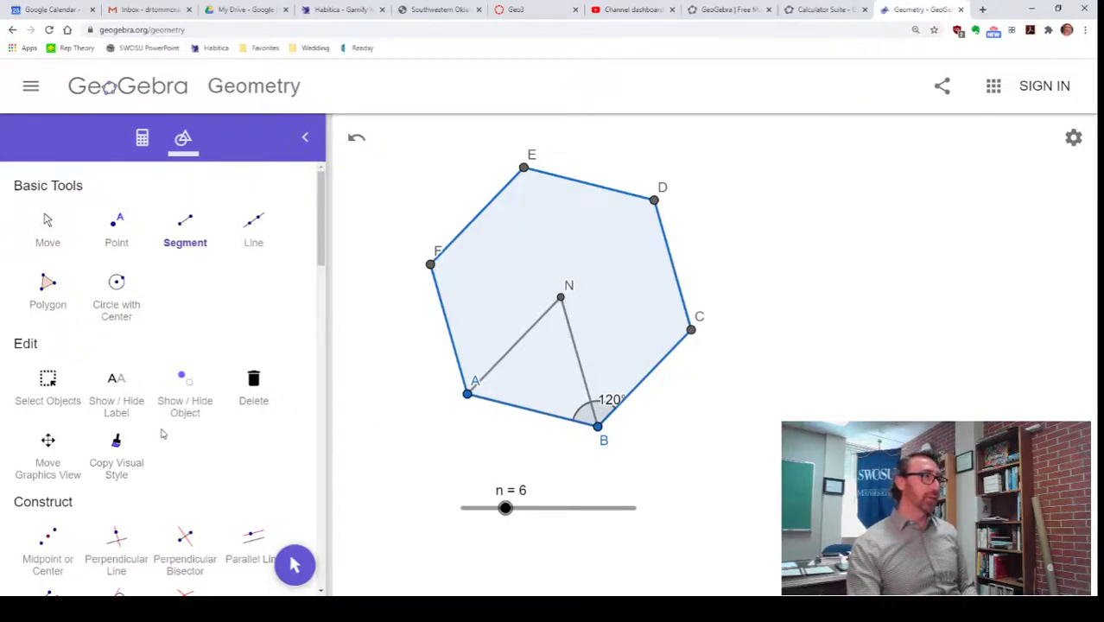
# Measure the central angle at N using points A, N and B
pyautogui.scroll(-5, 162, 433)
pyautogui.scroll(-6, 162, 433)
pyautogui.scroll(-5, 162, 433)
pyautogui.scroll(-1, 161, 433)
pyautogui.scroll(14, 157, 432)
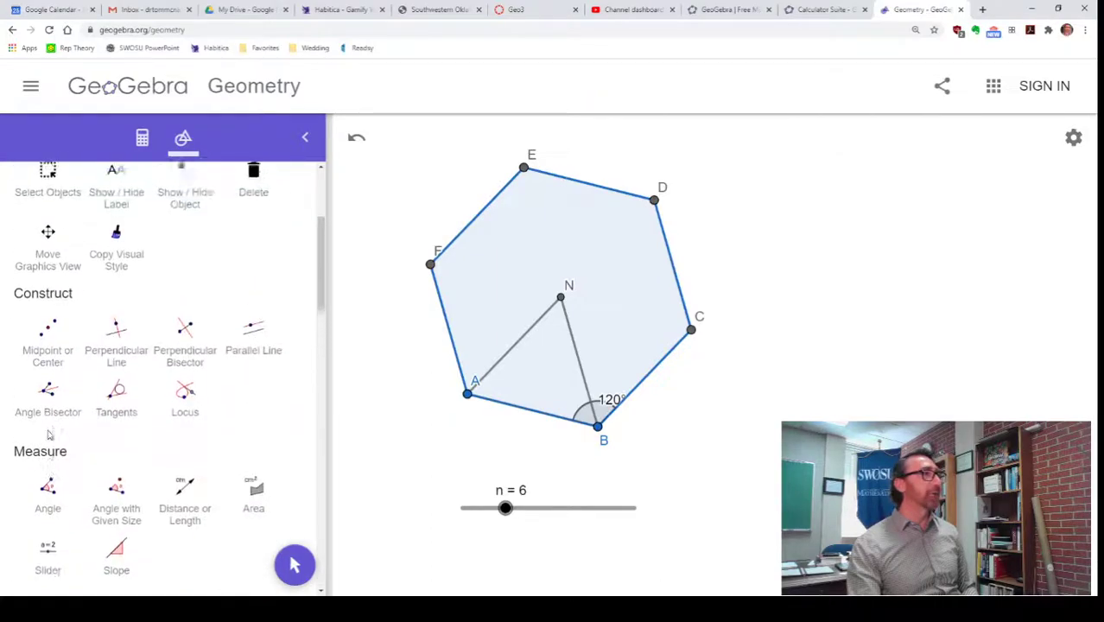
pyautogui.scroll(3, 49, 435)
pyautogui.scroll(-4, 48, 435)
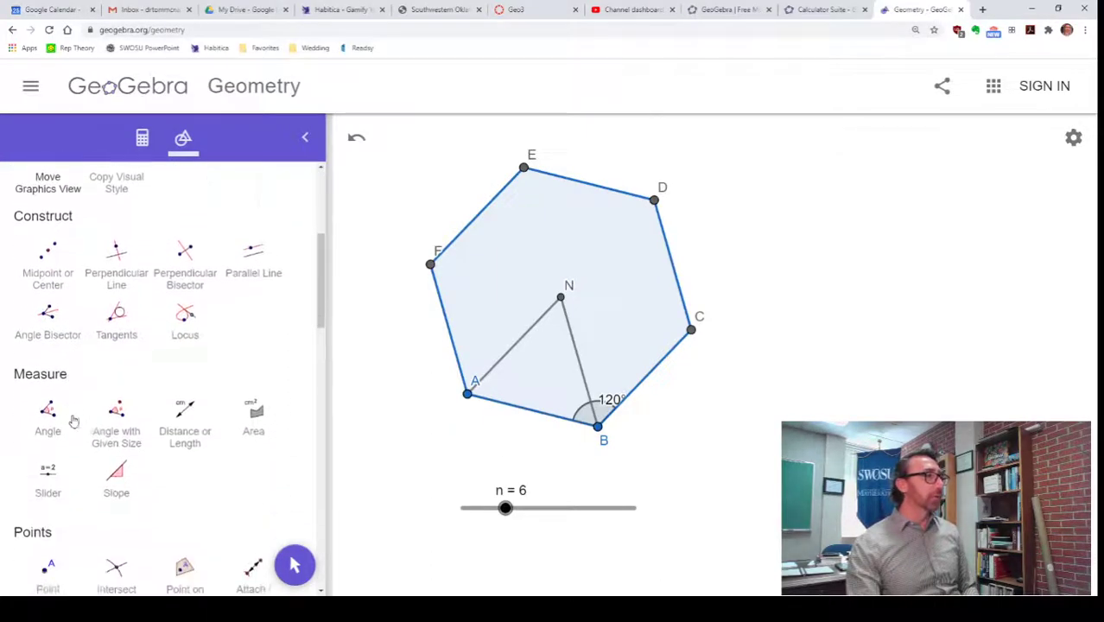
pyautogui.click(48, 361)
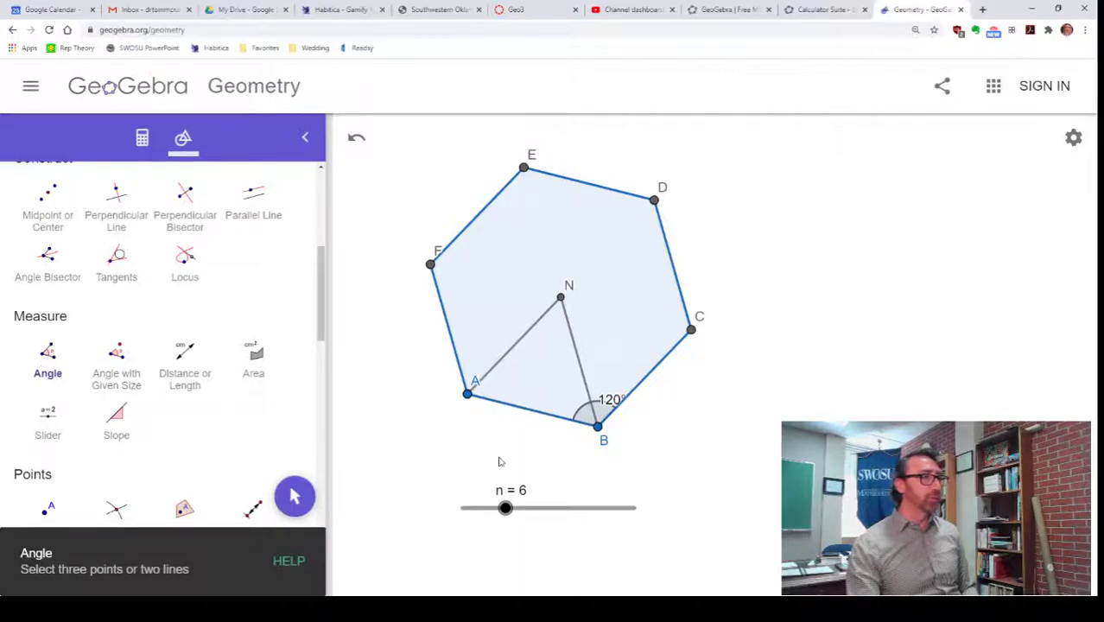
pyautogui.click(469, 390)
pyautogui.click(560, 298)
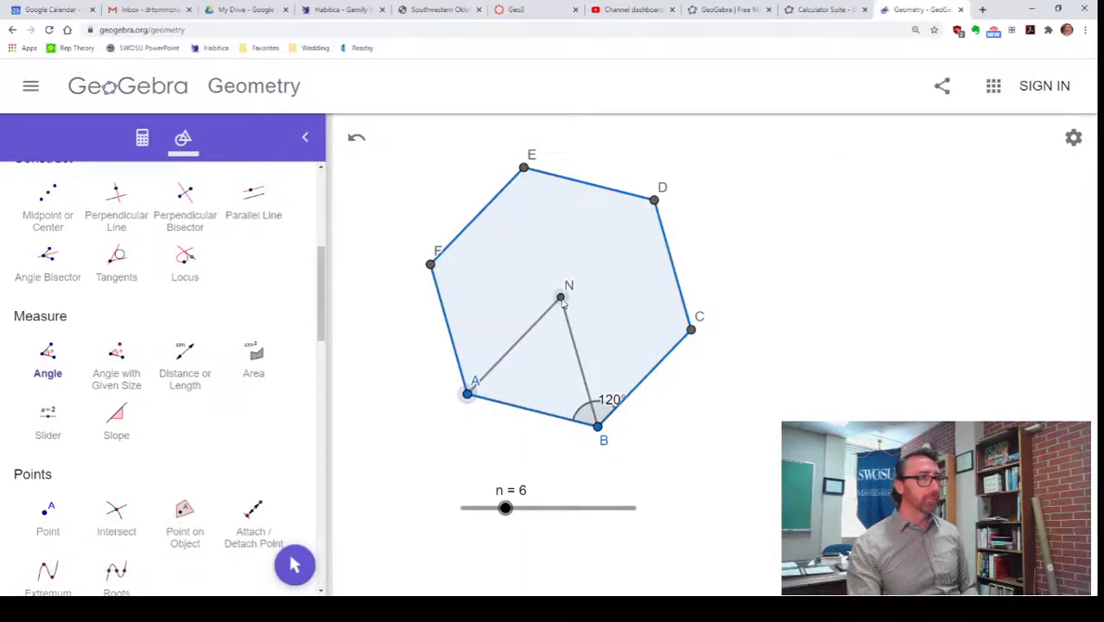
pyautogui.click(599, 429)
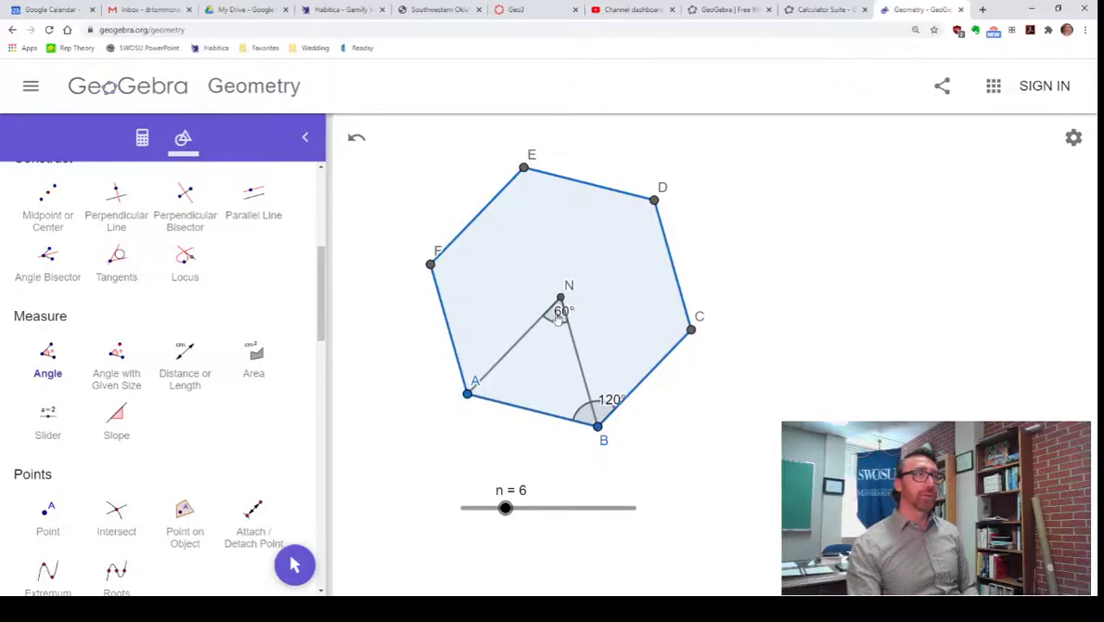
# Try moving the central angle's label below its arc, and undo and redo back to the label's original position
pyautogui.press('Escape')
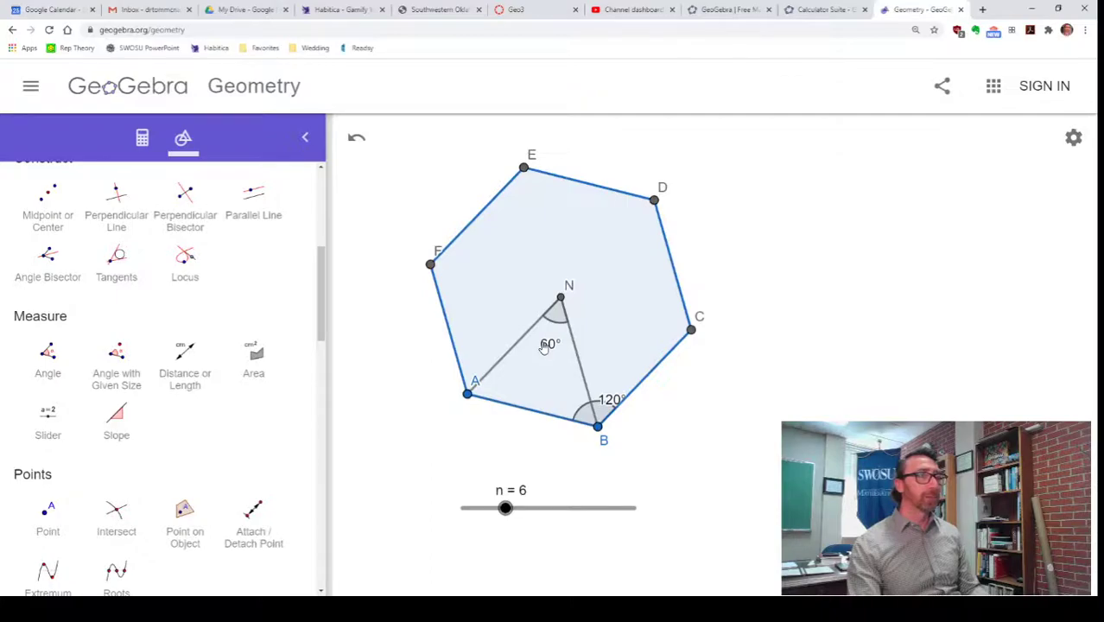
pyautogui.doubleClick(546, 342)
pyautogui.click(656, 416)
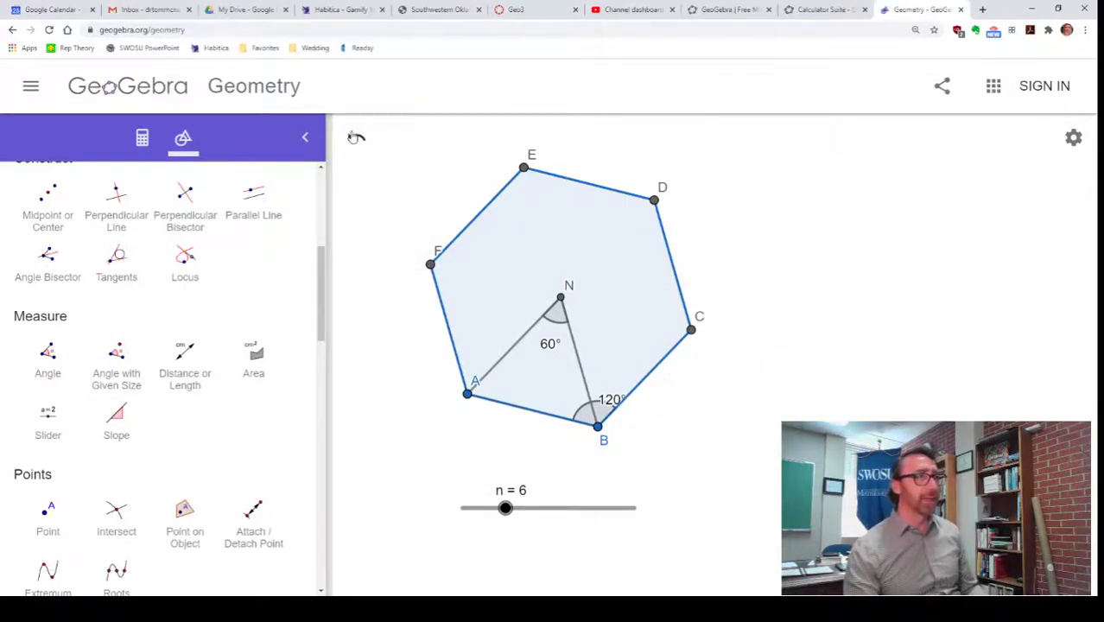
pyautogui.click(356, 140)
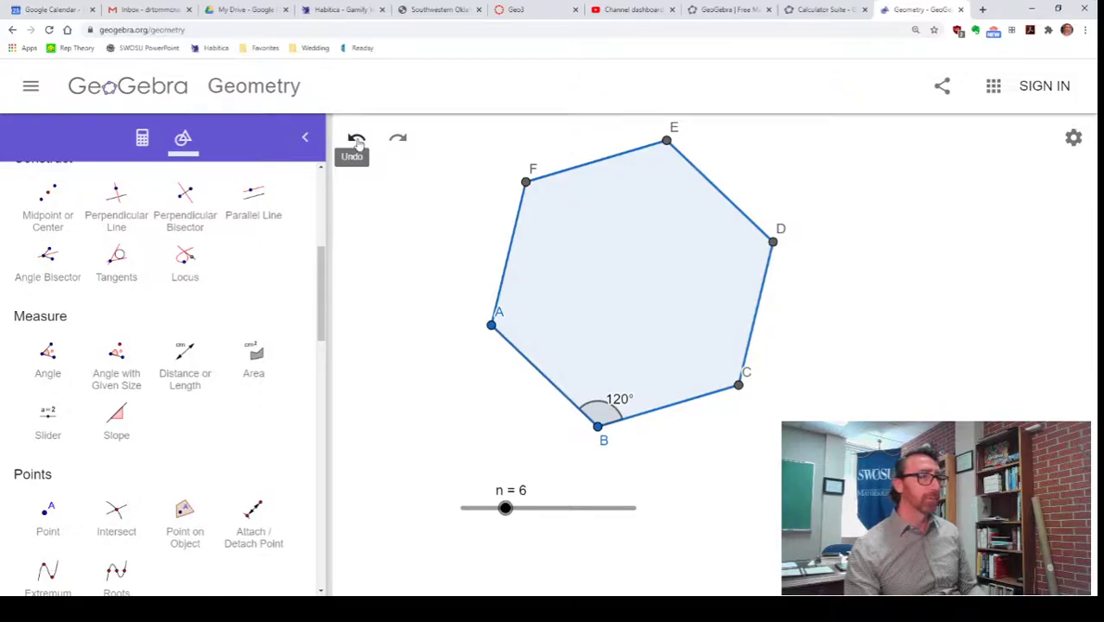
pyautogui.click(396, 141)
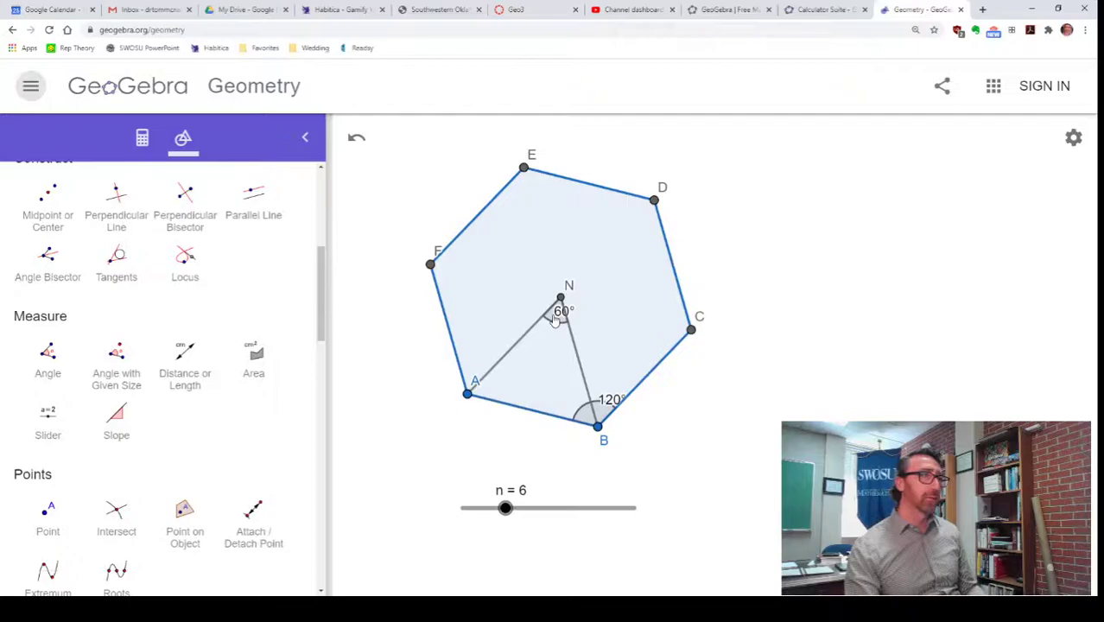
# Delete the angle measurement between A, N and B from the construction
pyautogui.click(141, 140)
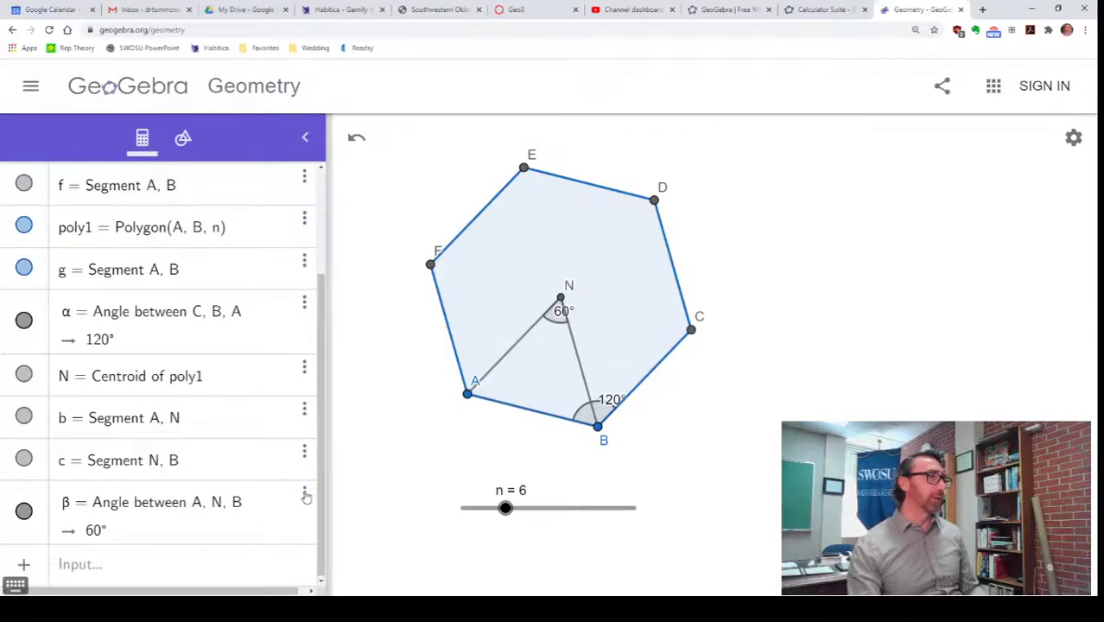
pyautogui.click(304, 493)
pyautogui.click(321, 527)
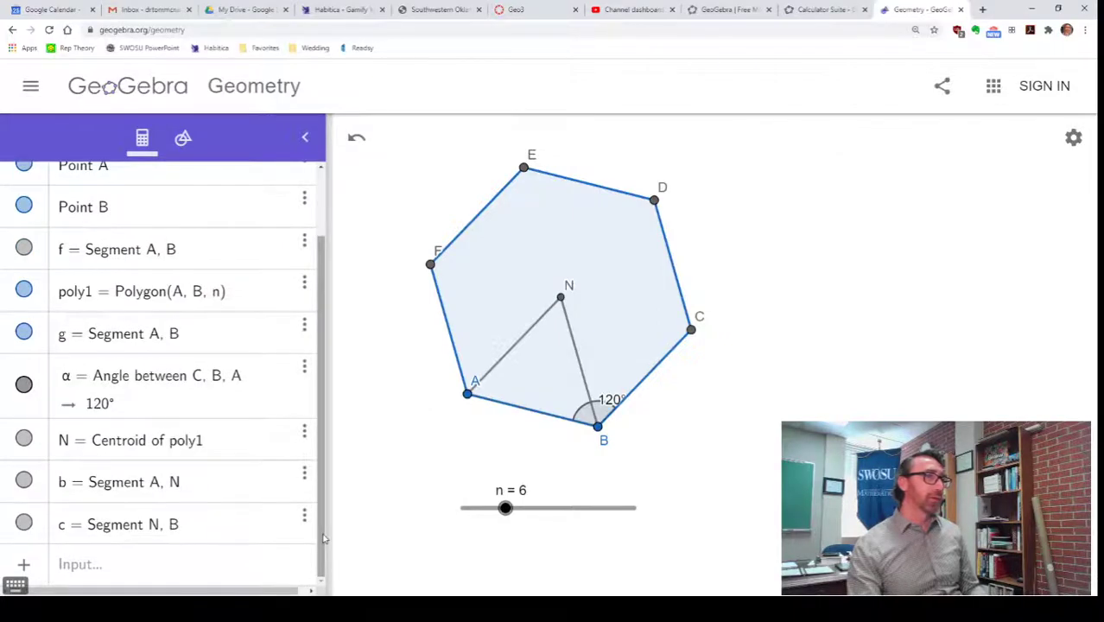
# Measure the central angle at N using points B, N and A
pyautogui.click(181, 140)
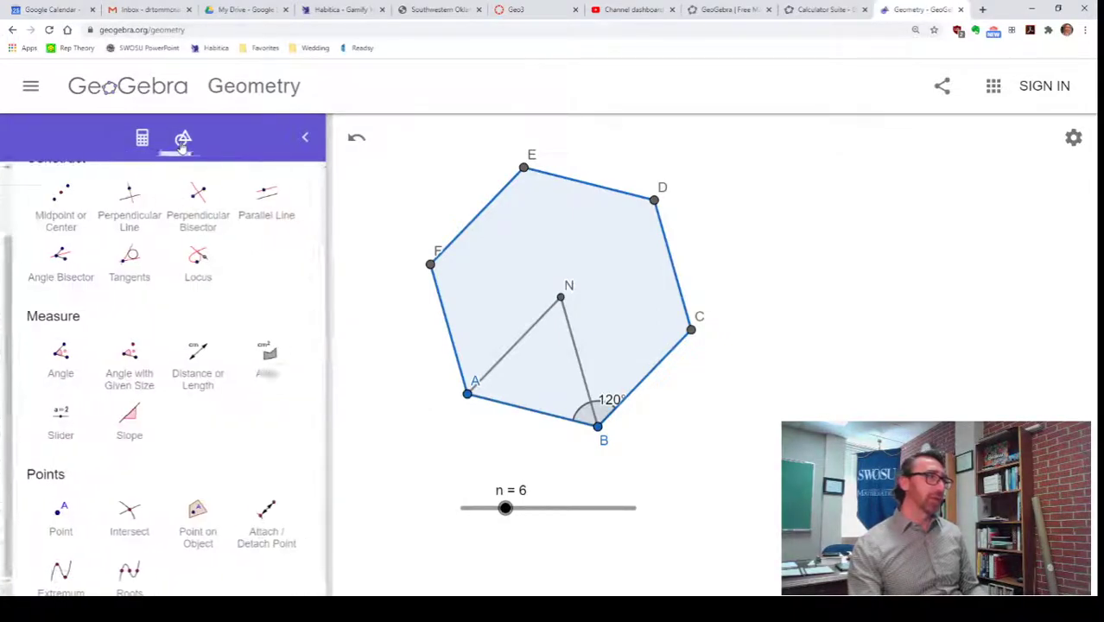
pyautogui.click(47, 354)
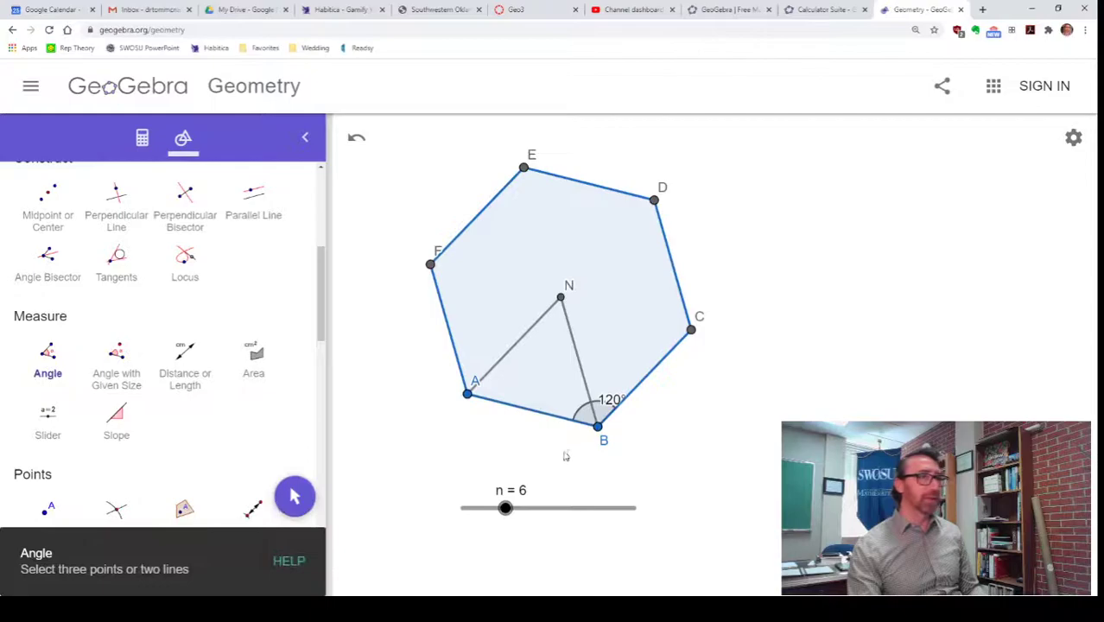
pyautogui.click(598, 428)
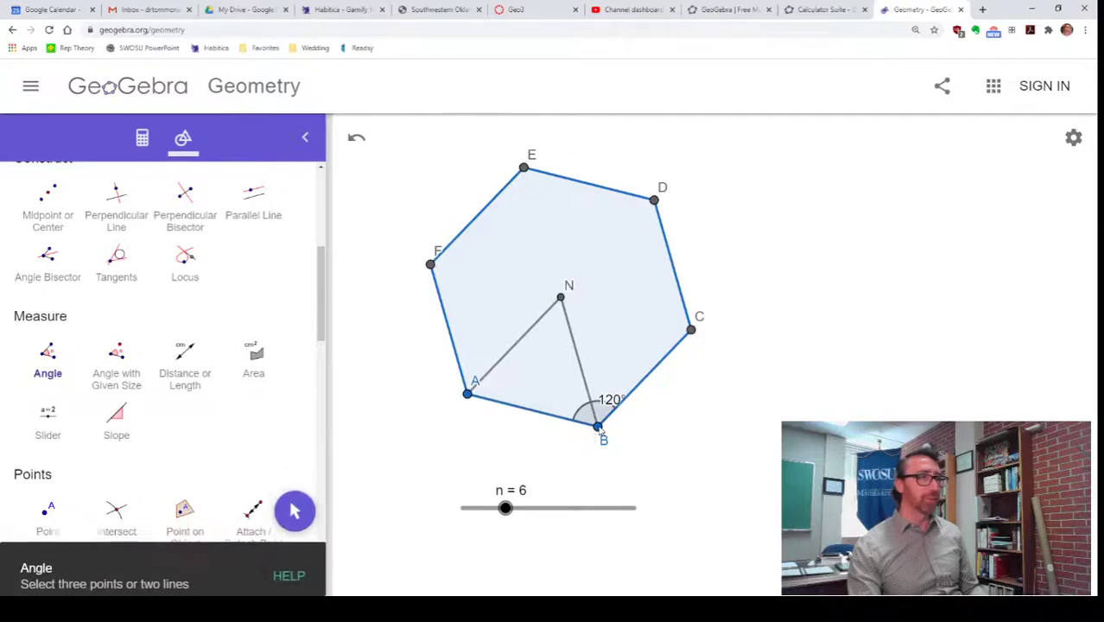
pyautogui.click(560, 298)
pyautogui.click(468, 394)
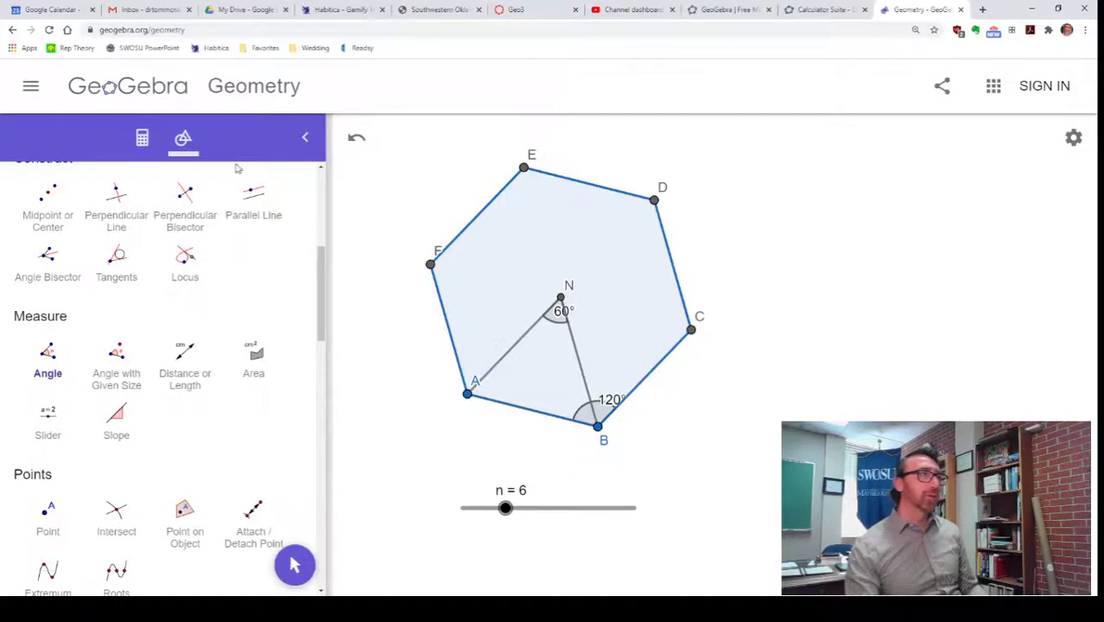
# Move the central angle's label below its arc and the interior angle's label outside the hexagon beside vertex B
pyautogui.scroll(2, 168, 252)
pyautogui.scroll(3, 169, 252)
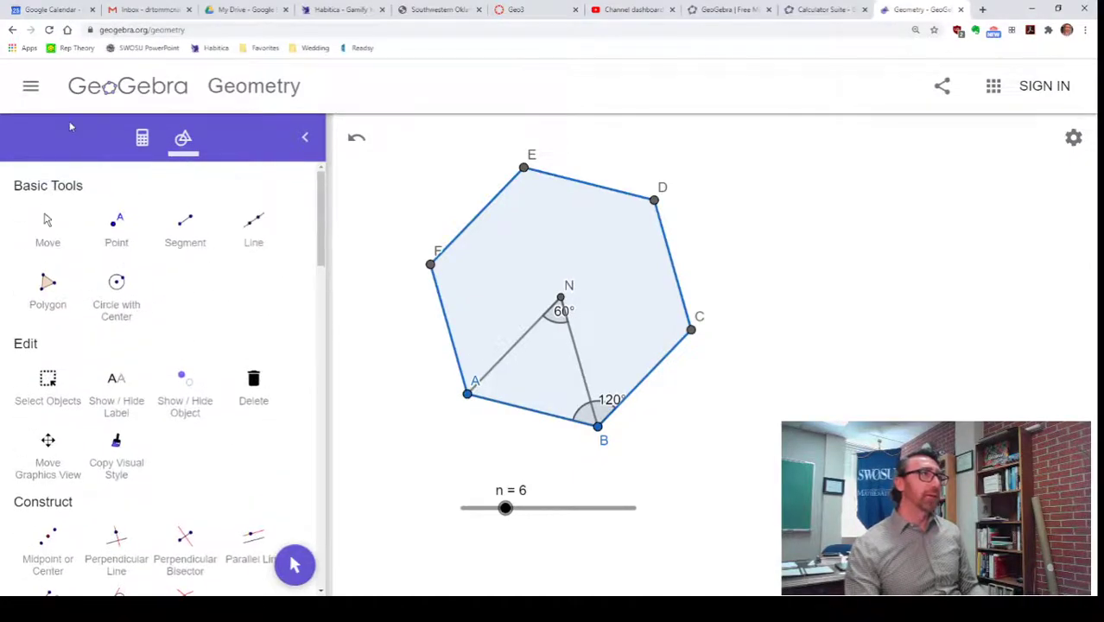
pyautogui.click(47, 229)
pyautogui.moveTo(563, 320); pyautogui.dragTo(548, 343)
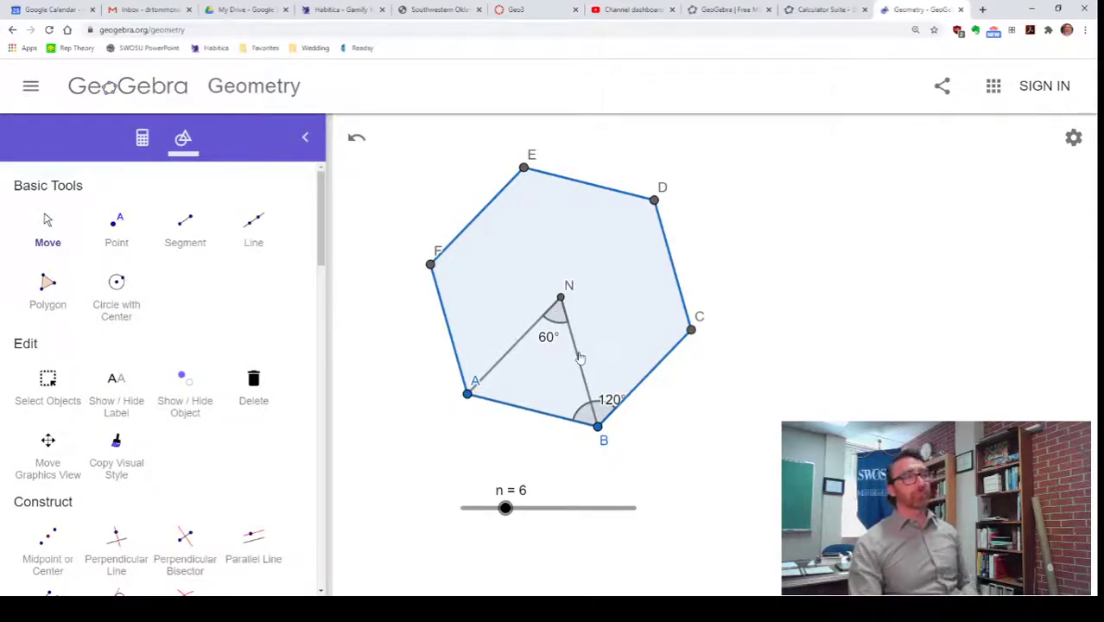
pyautogui.moveTo(505, 509)
pyautogui.mouseDown()
pyautogui.moveTo(533, 512)
pyautogui.moveTo(494, 507)
pyautogui.moveTo(505, 508)
pyautogui.mouseUp()
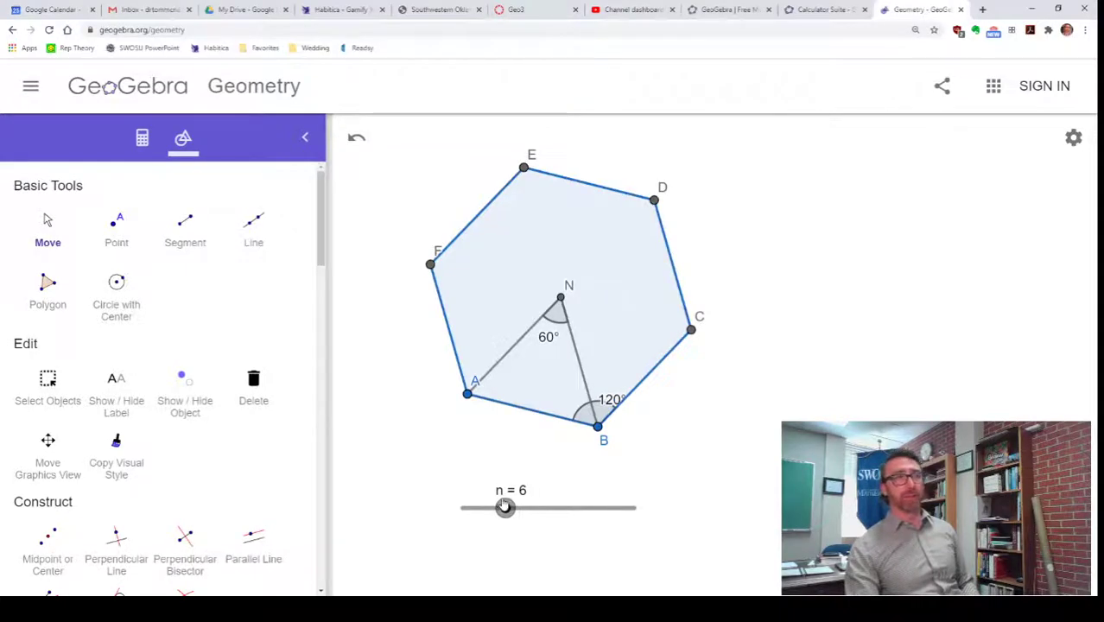
pyautogui.moveTo(613, 398); pyautogui.dragTo(631, 431)
# Test both angle measurements by setting slider n to 7 and back to 6
pyautogui.moveTo(505, 508)
pyautogui.mouseDown()
pyautogui.moveTo(535, 508)
pyautogui.moveTo(510, 511)
pyautogui.mouseUp()
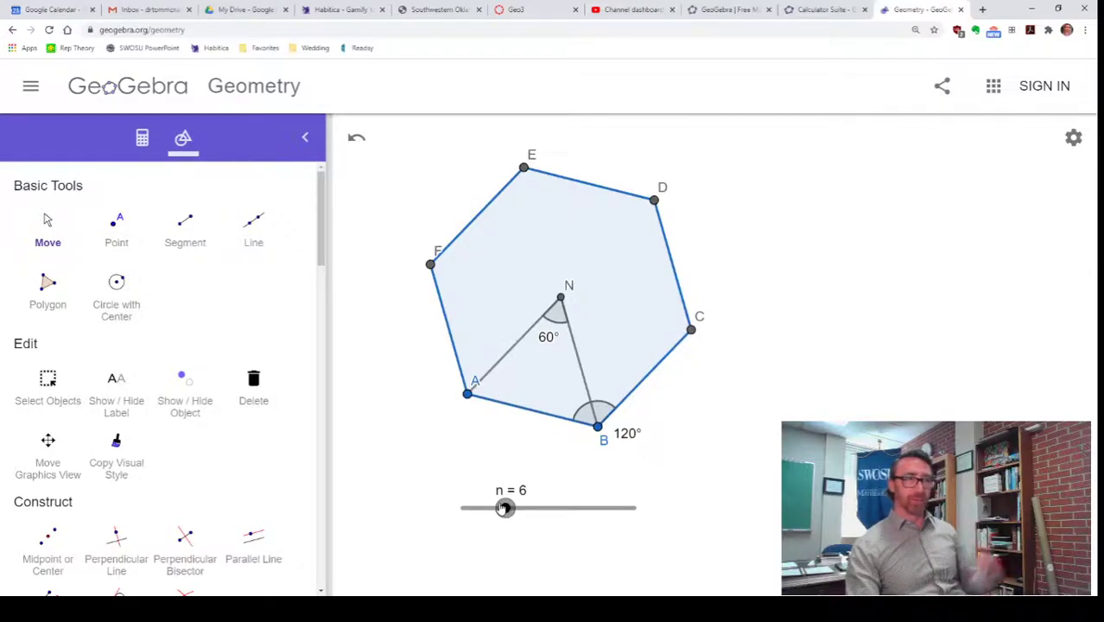
pyautogui.moveTo(505, 508)
pyautogui.mouseDown()
pyautogui.moveTo(470, 504)
pyautogui.moveTo(523, 503)
pyautogui.mouseUp()
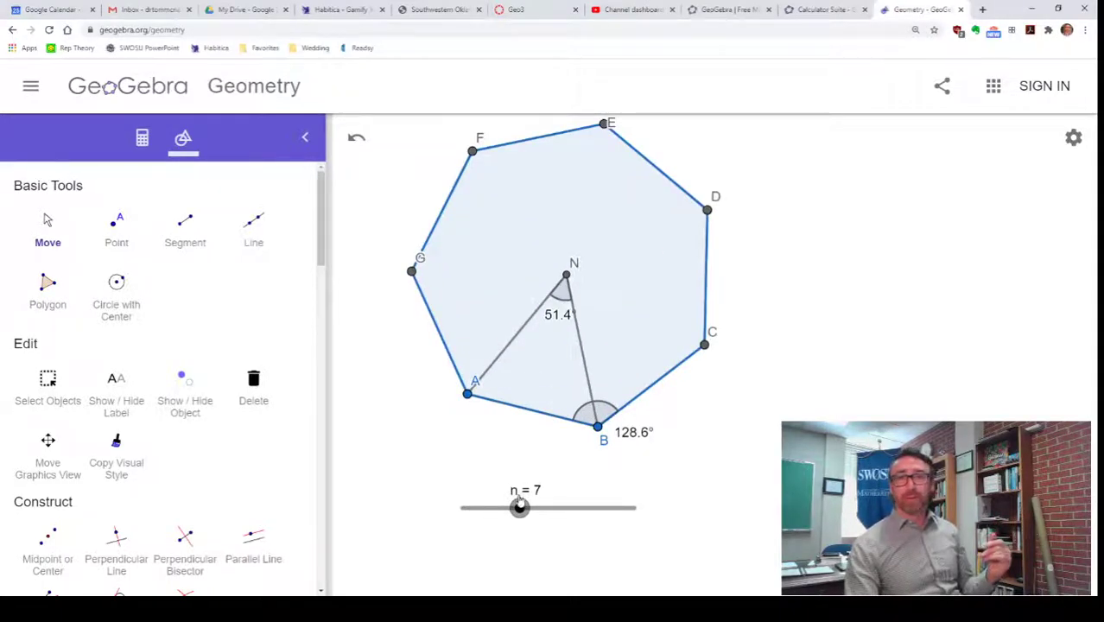
pyautogui.moveTo(517, 501); pyautogui.dragTo(511, 500)
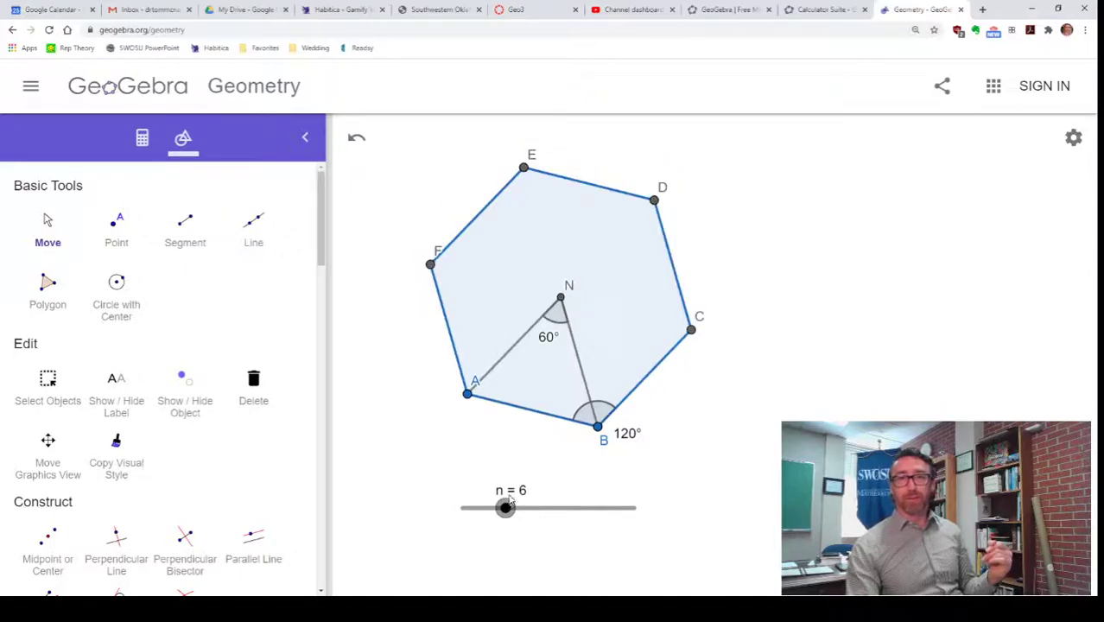